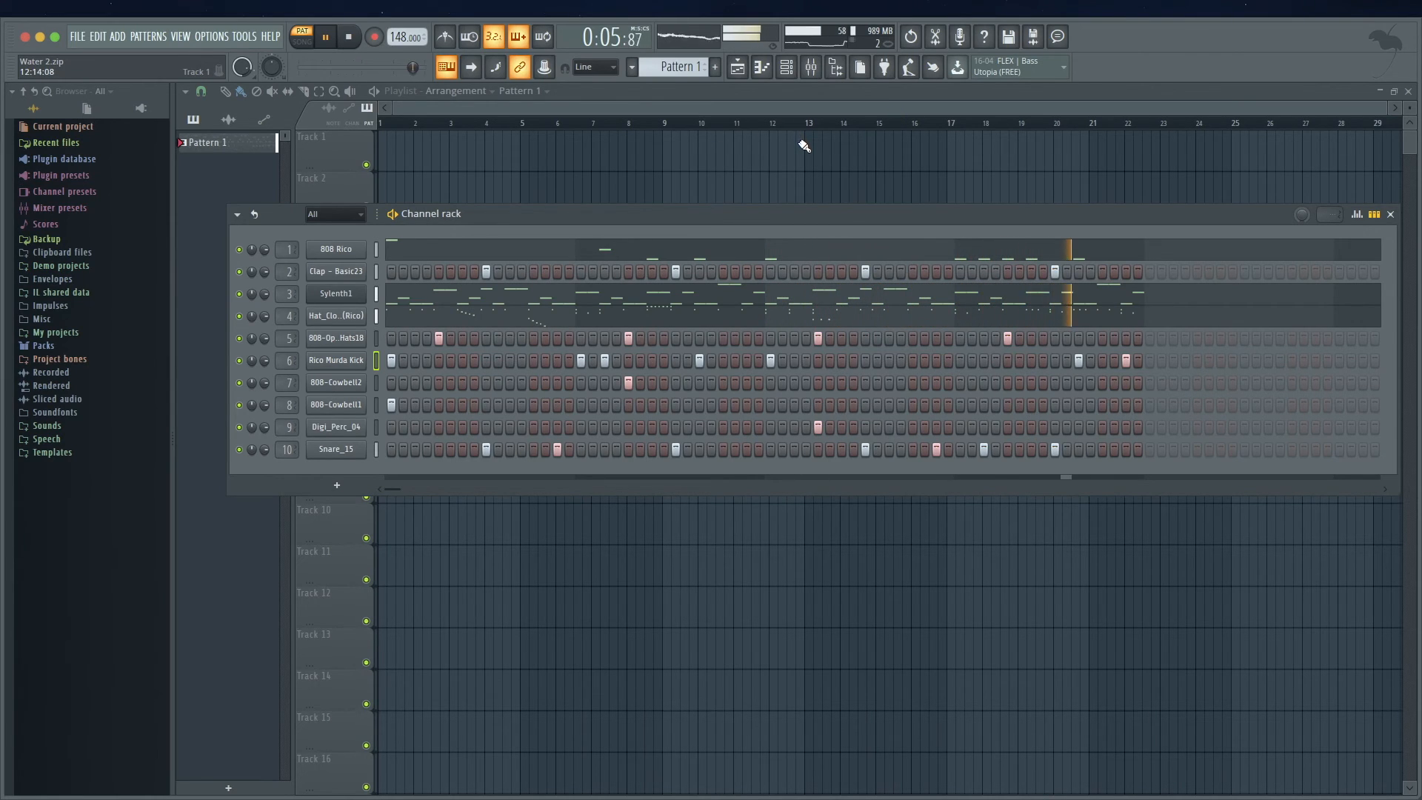
Stop playback and shift the Channel rack window slightly
key(space)
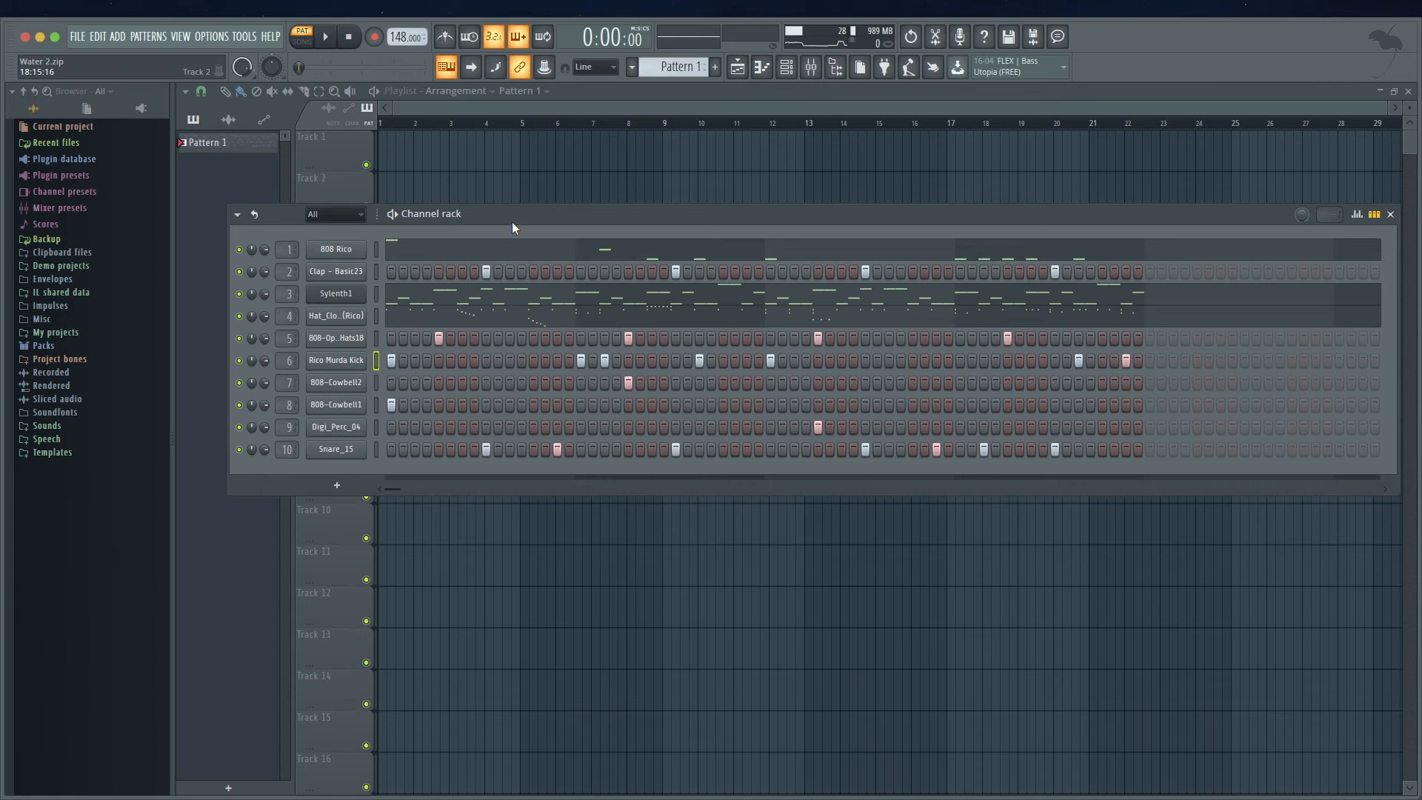
drag(513, 224, 492, 198)
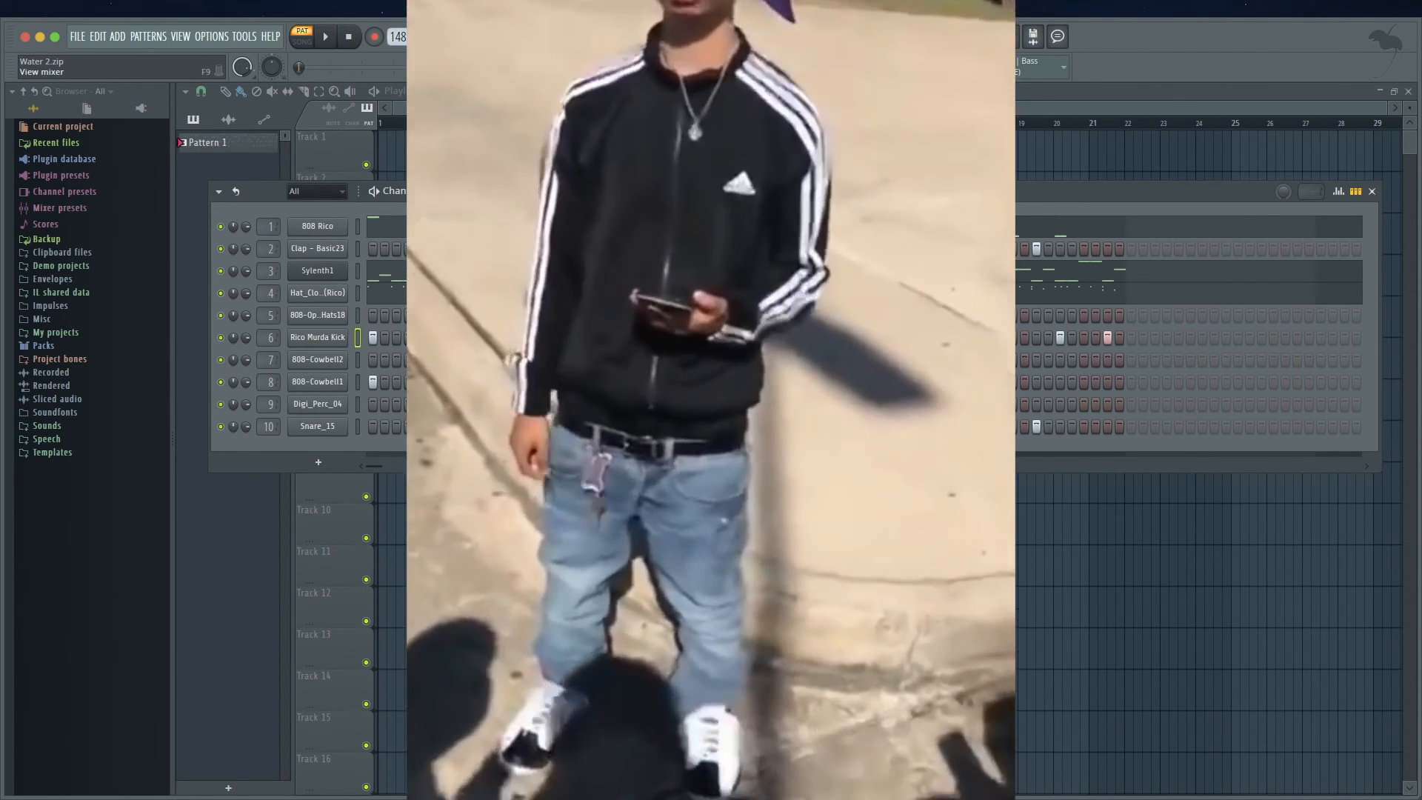
Show the mixer and solo the Insert 1 track
click(811, 66)
click(230, 323)
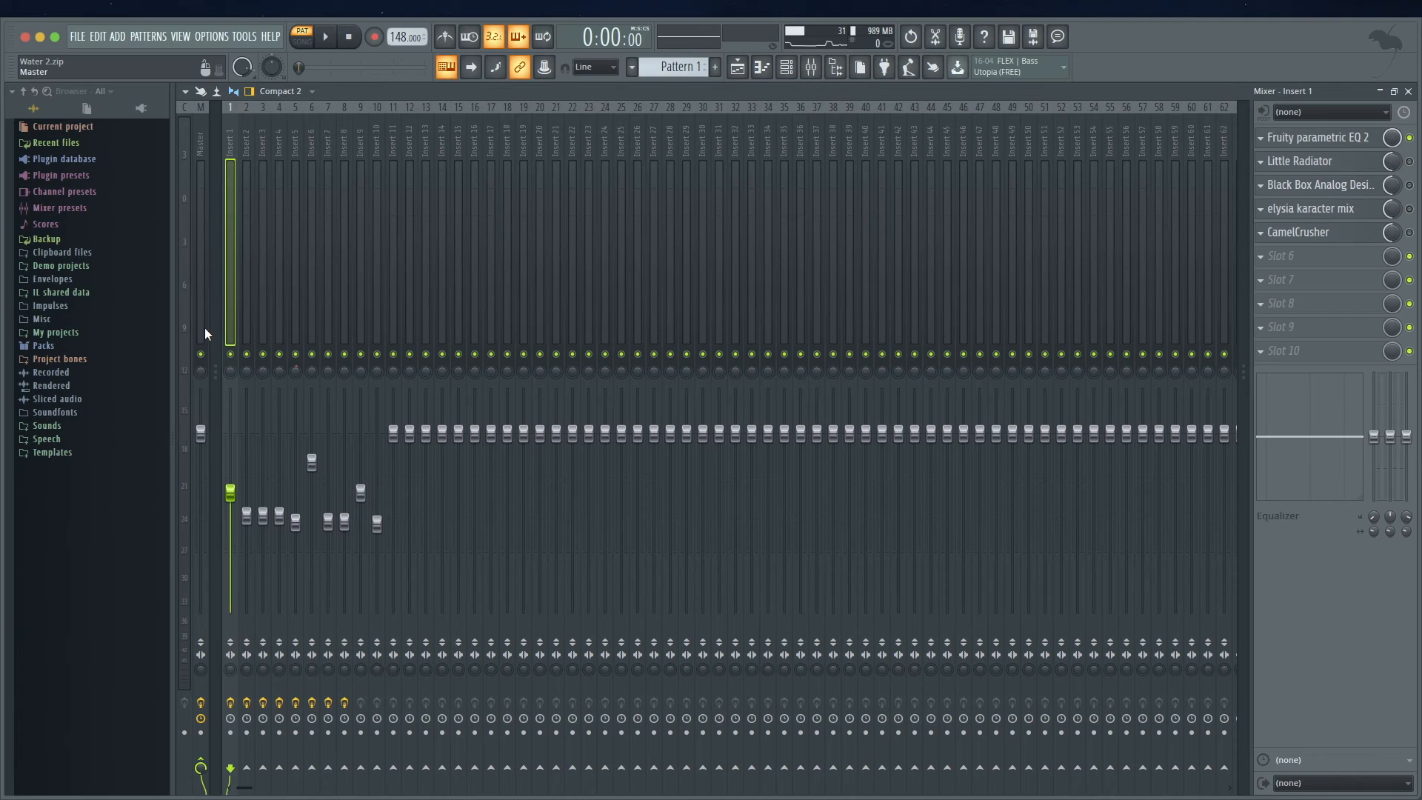
click(1409, 90)
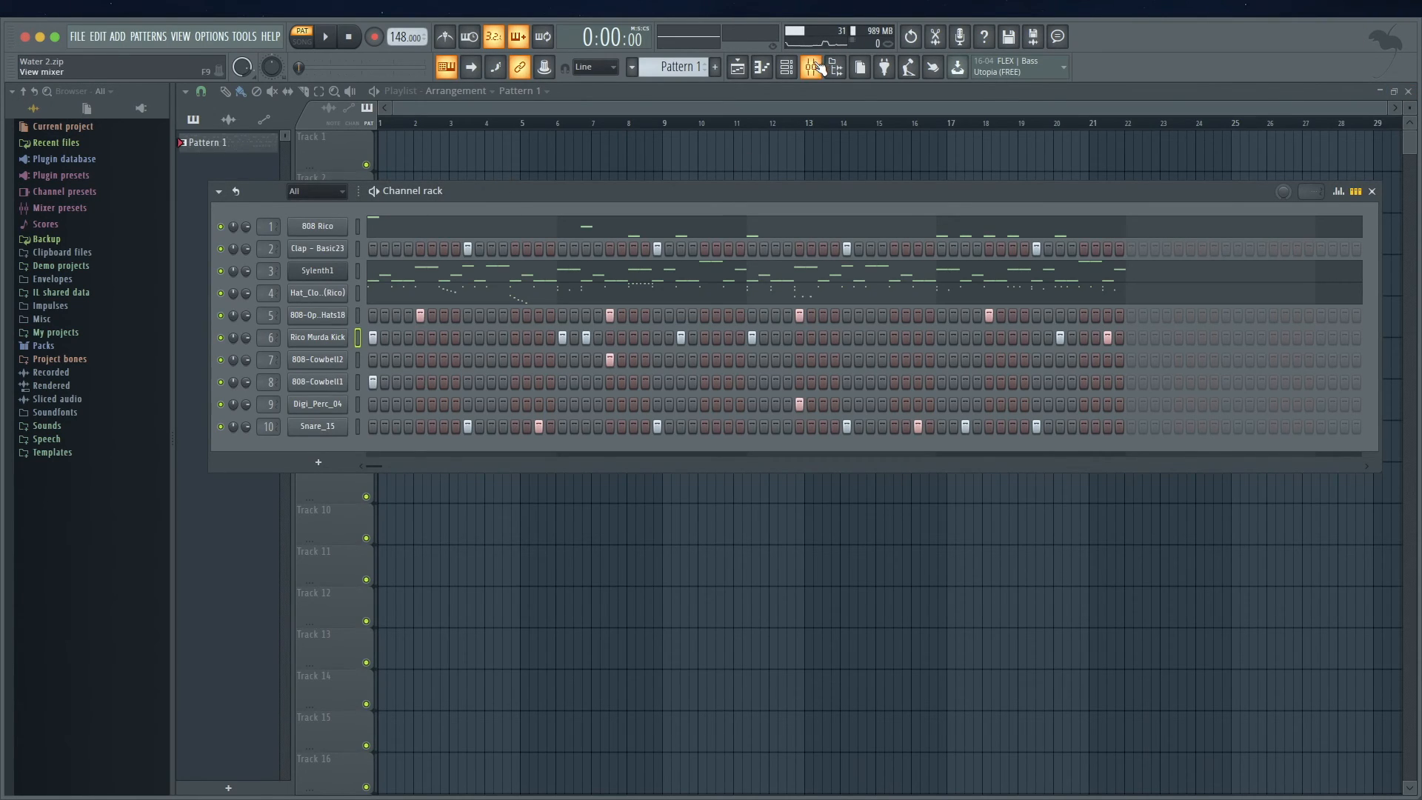
click(818, 68)
right_click(231, 354)
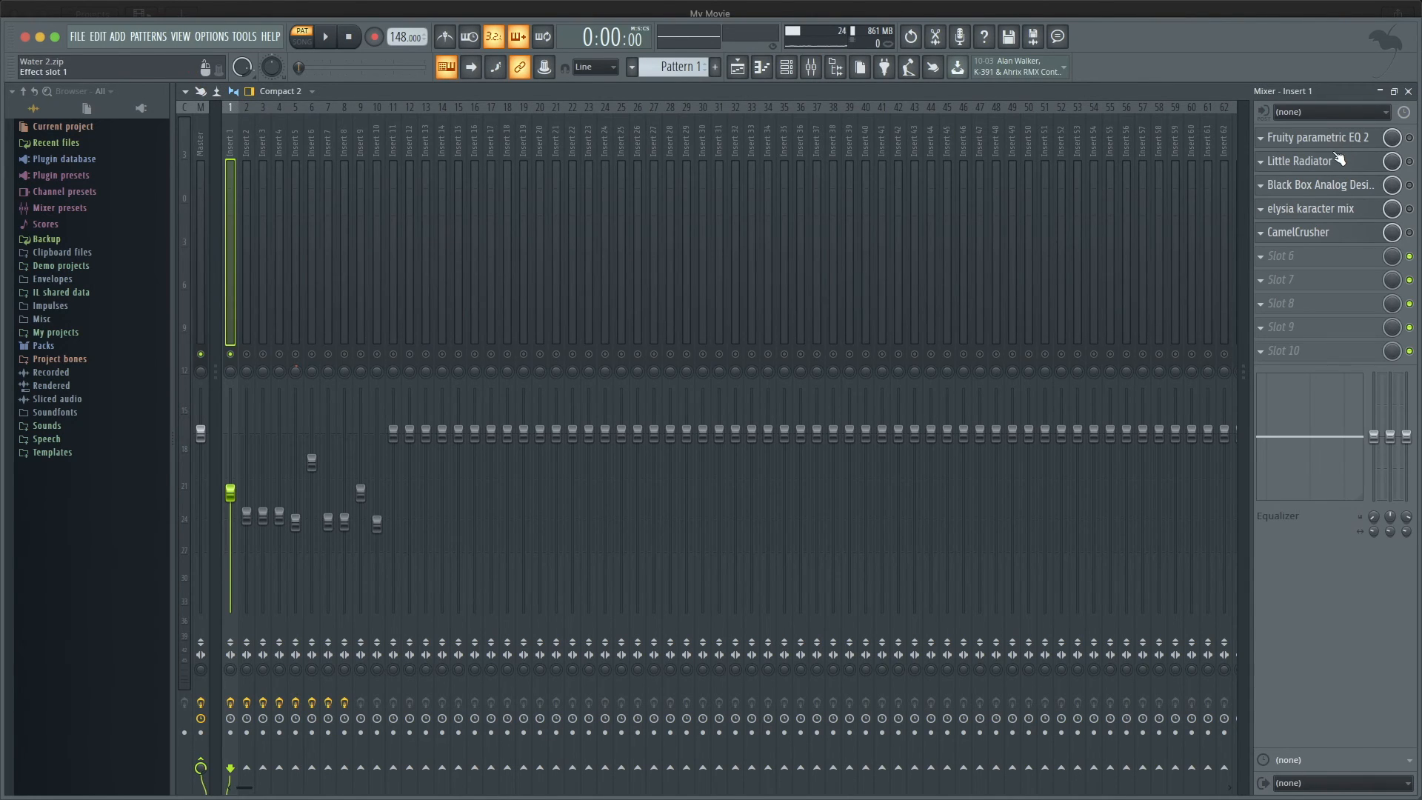
Open Little Radiator on Insert 1 and try its Heat knob and Bias switch, leaving Bias off
click(1339, 160)
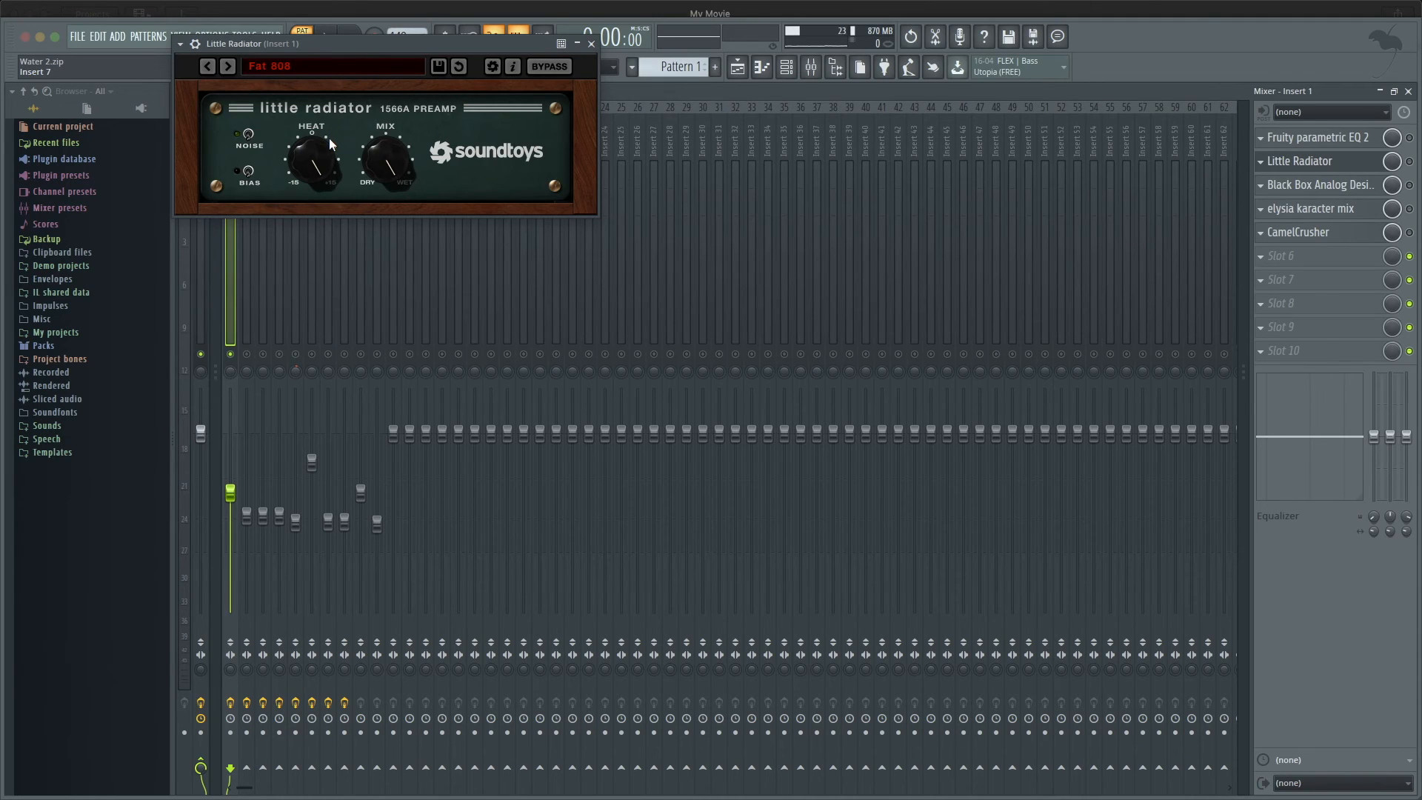
drag(311, 159, 364, 62)
click(249, 172)
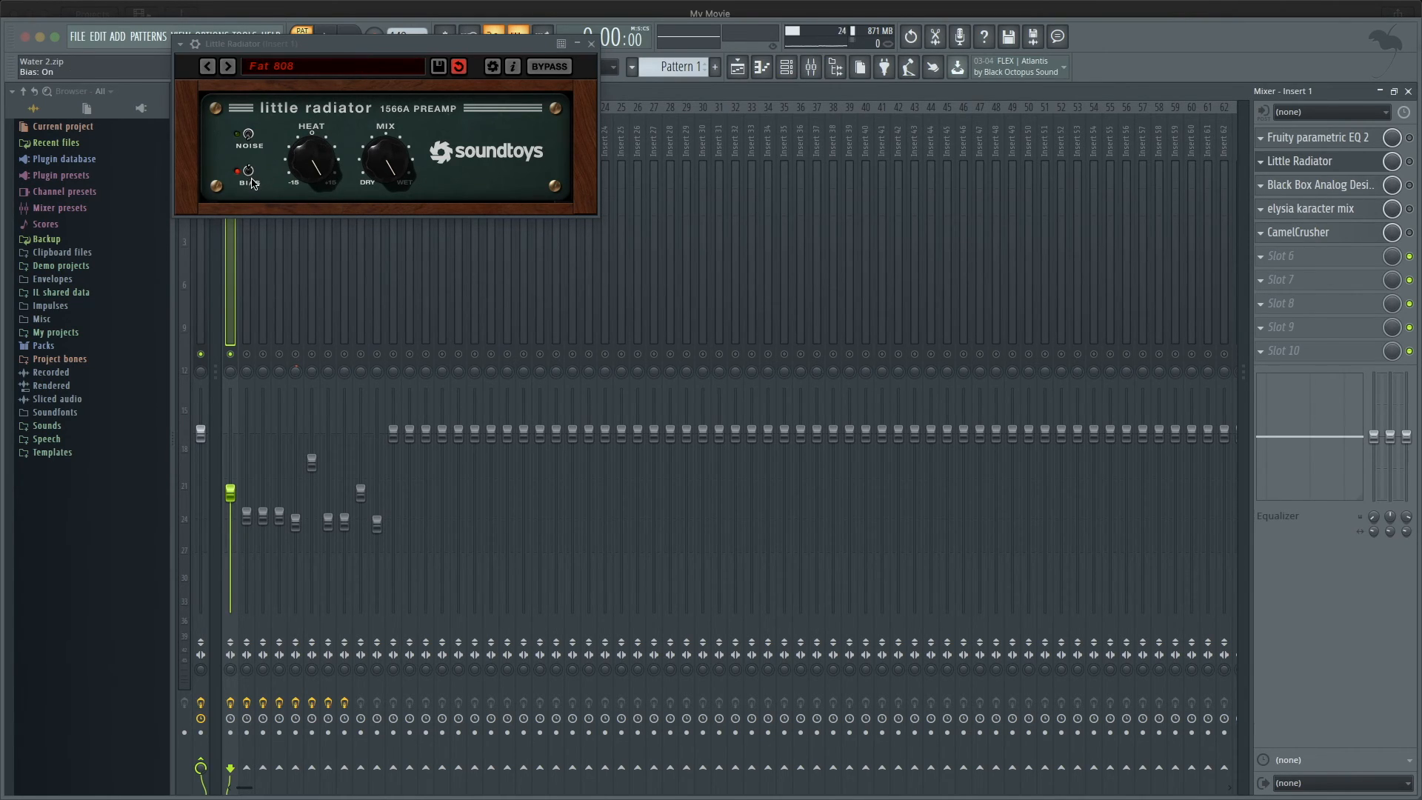
mouse_move(315, 169)
mouse_down()
mouse_move(317, 197)
mouse_move(320, 146)
mouse_up()
click(250, 172)
Play the soloed Insert 1 track to hear it with its effects disabled
key(space)
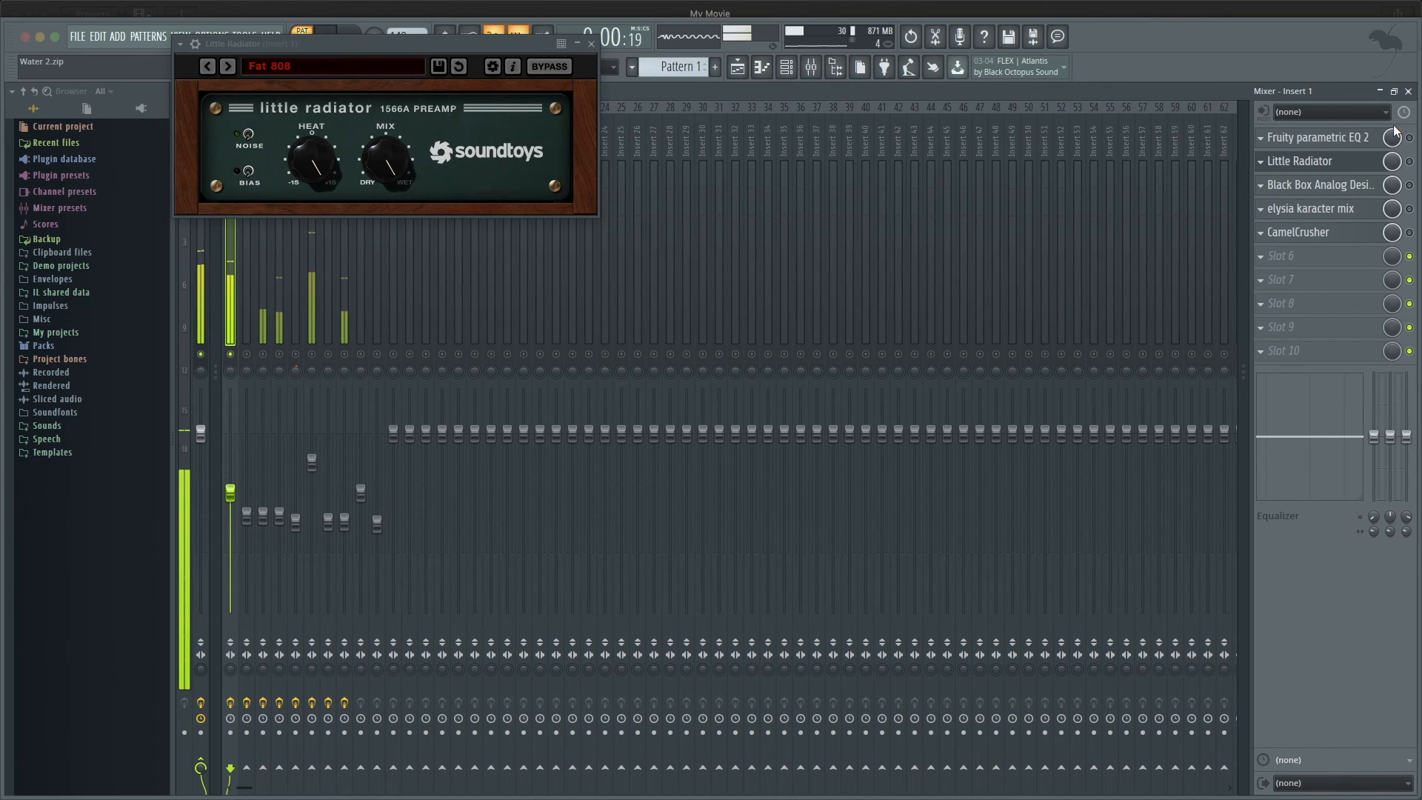
key(space)
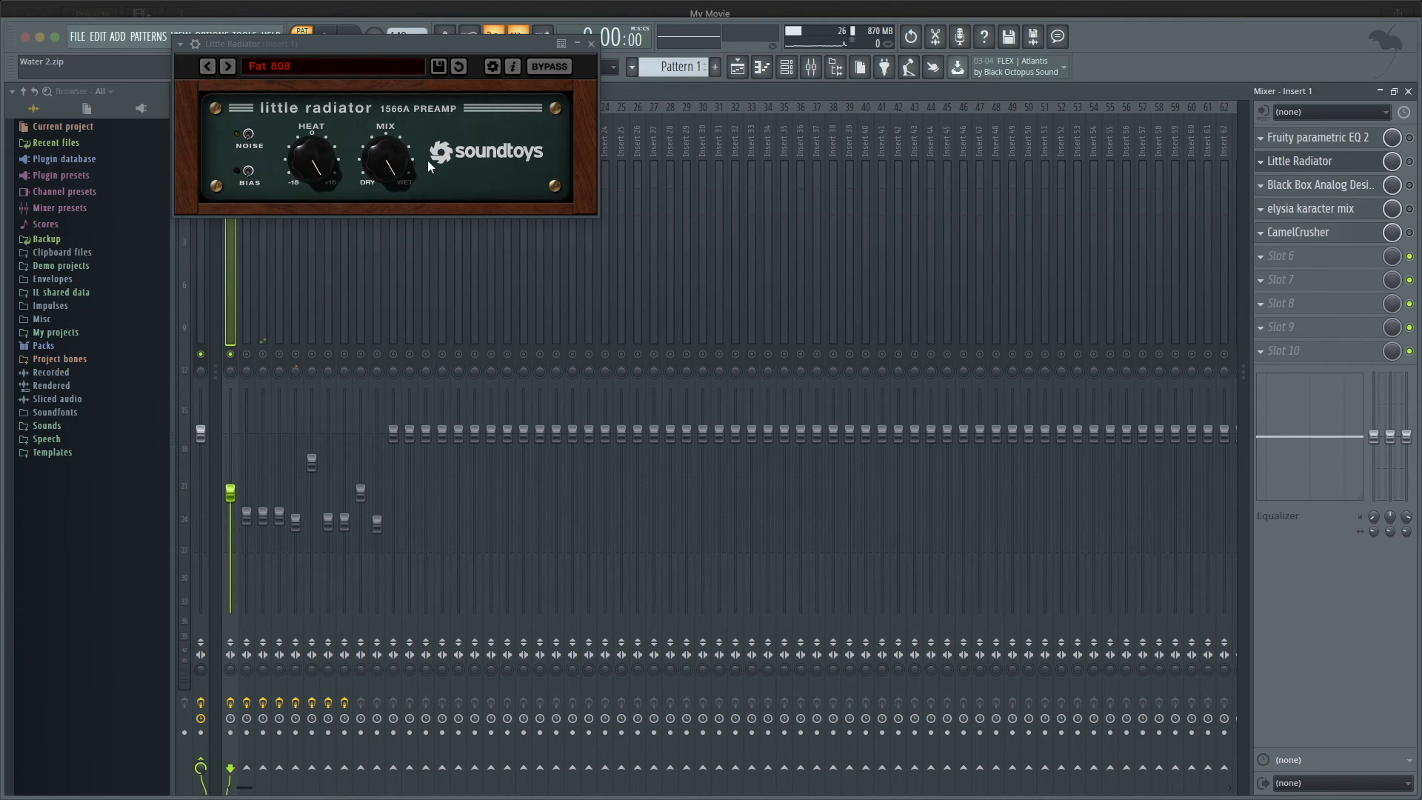
key(space)
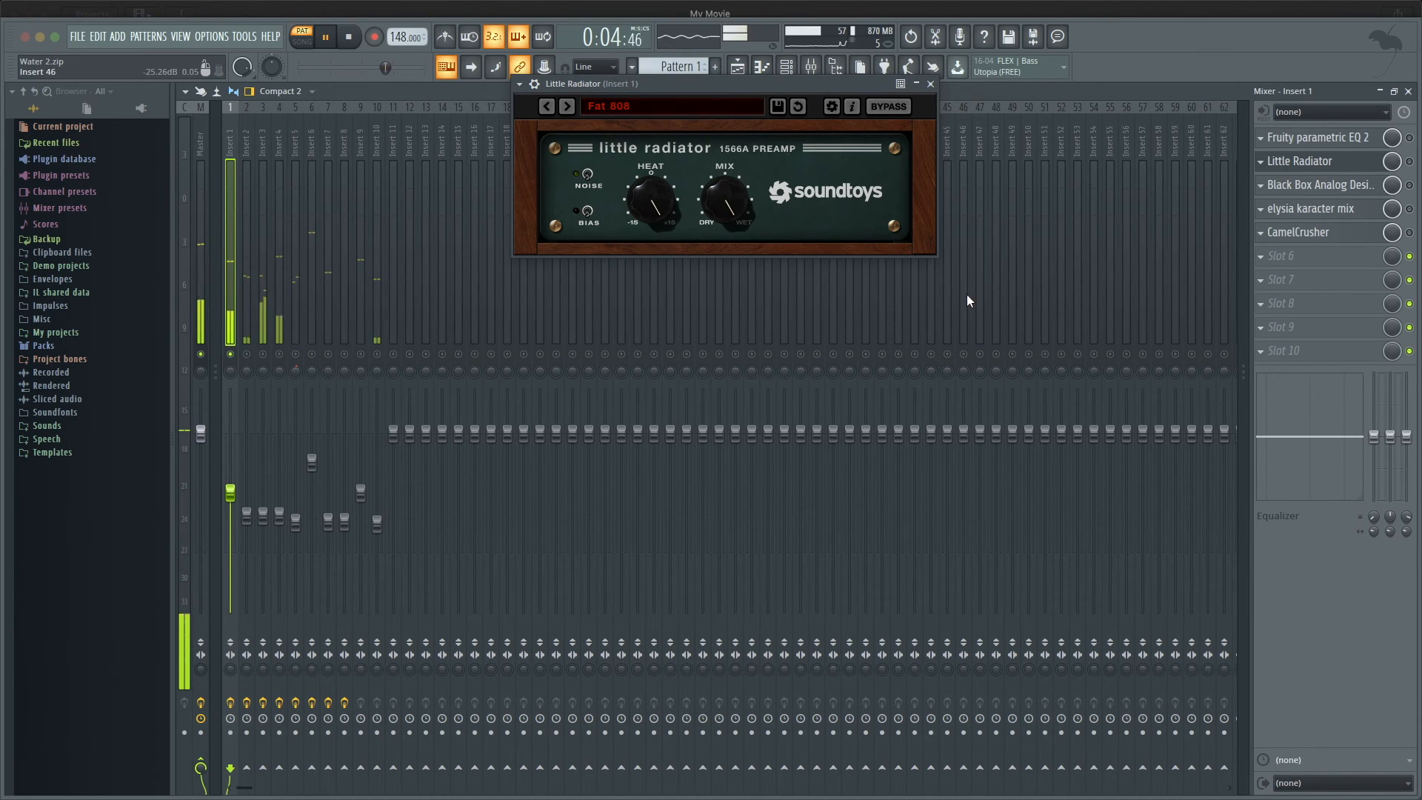
Enable Little Radiator on Insert 1 and play the pattern to hear the Fat 808 preset
click(1409, 162)
key(space)
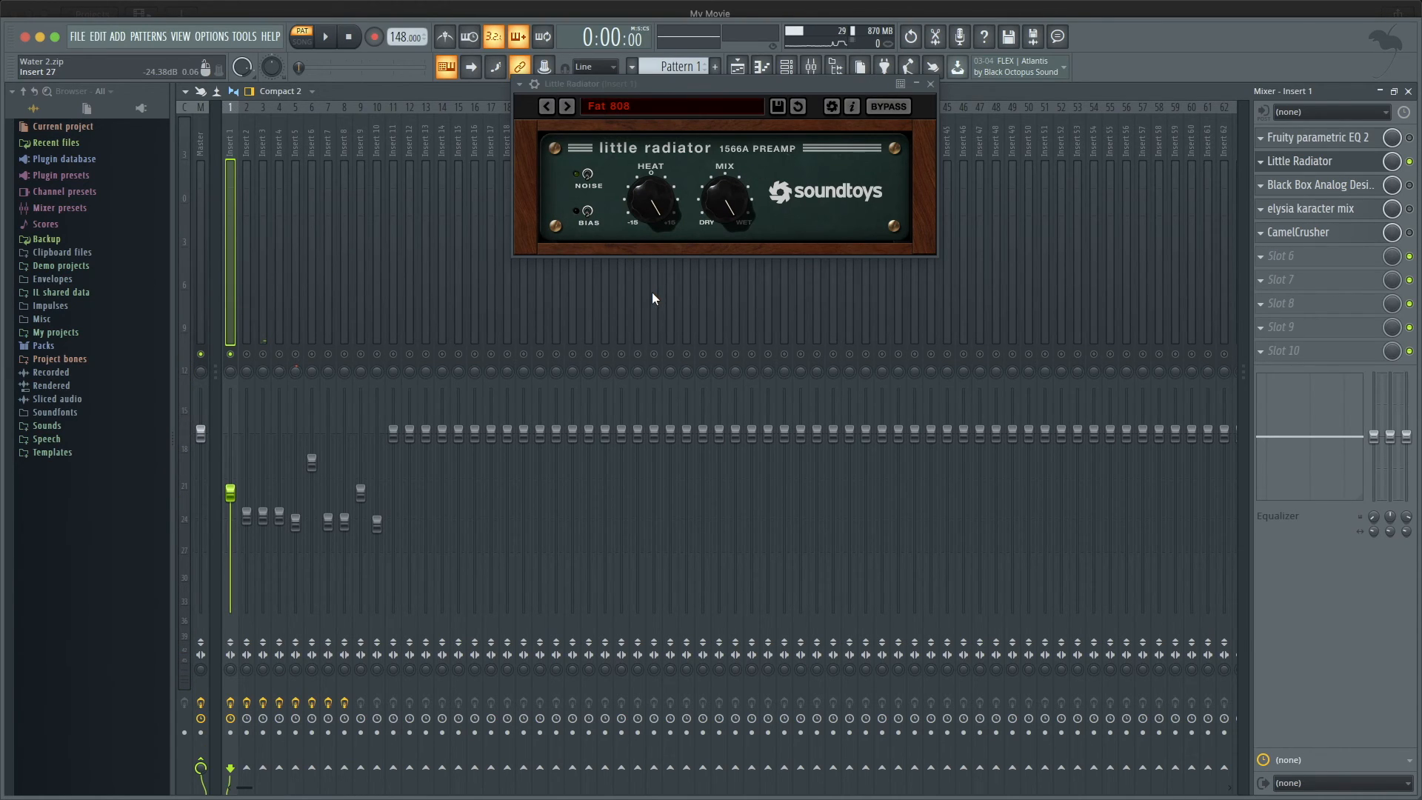
drag(793, 86, 1036, 123)
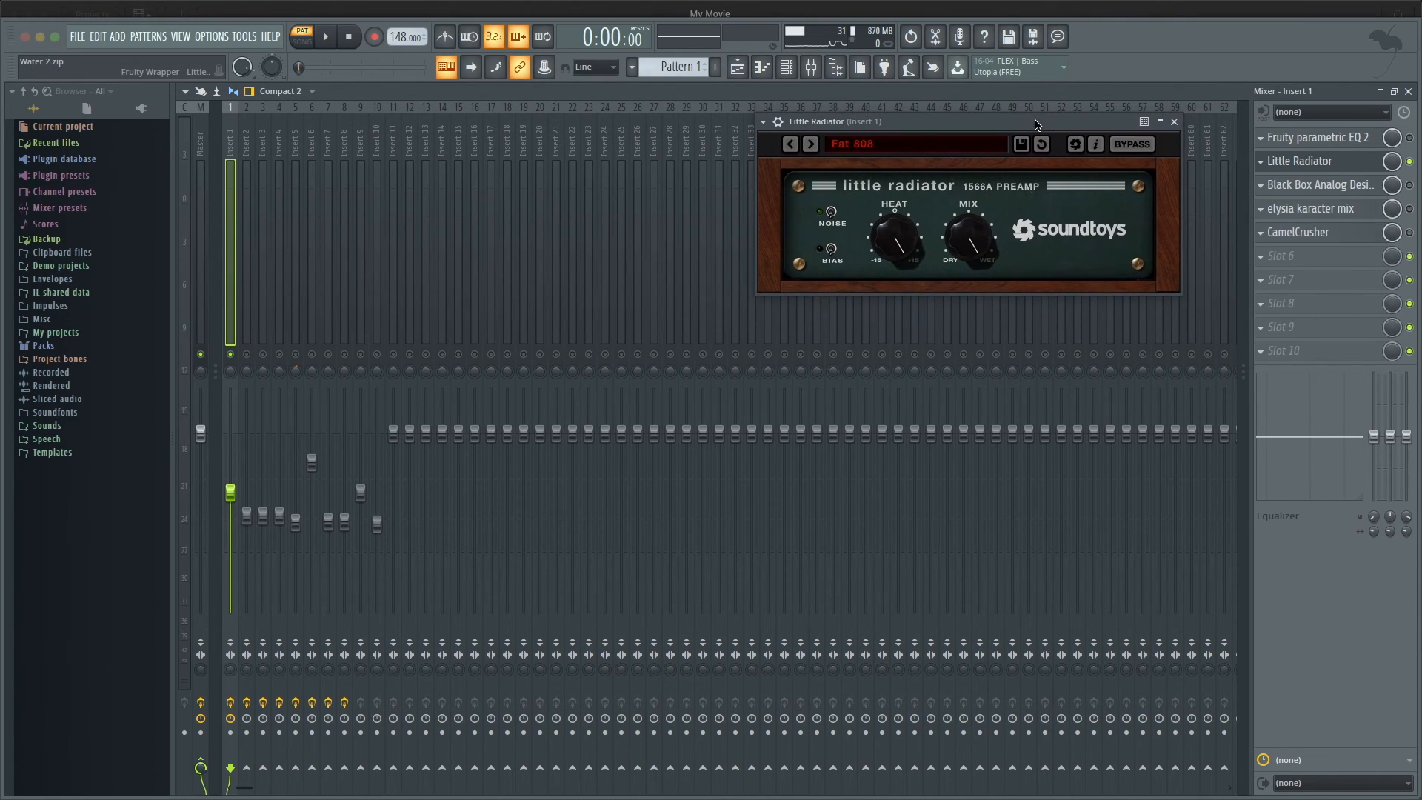
key(space)
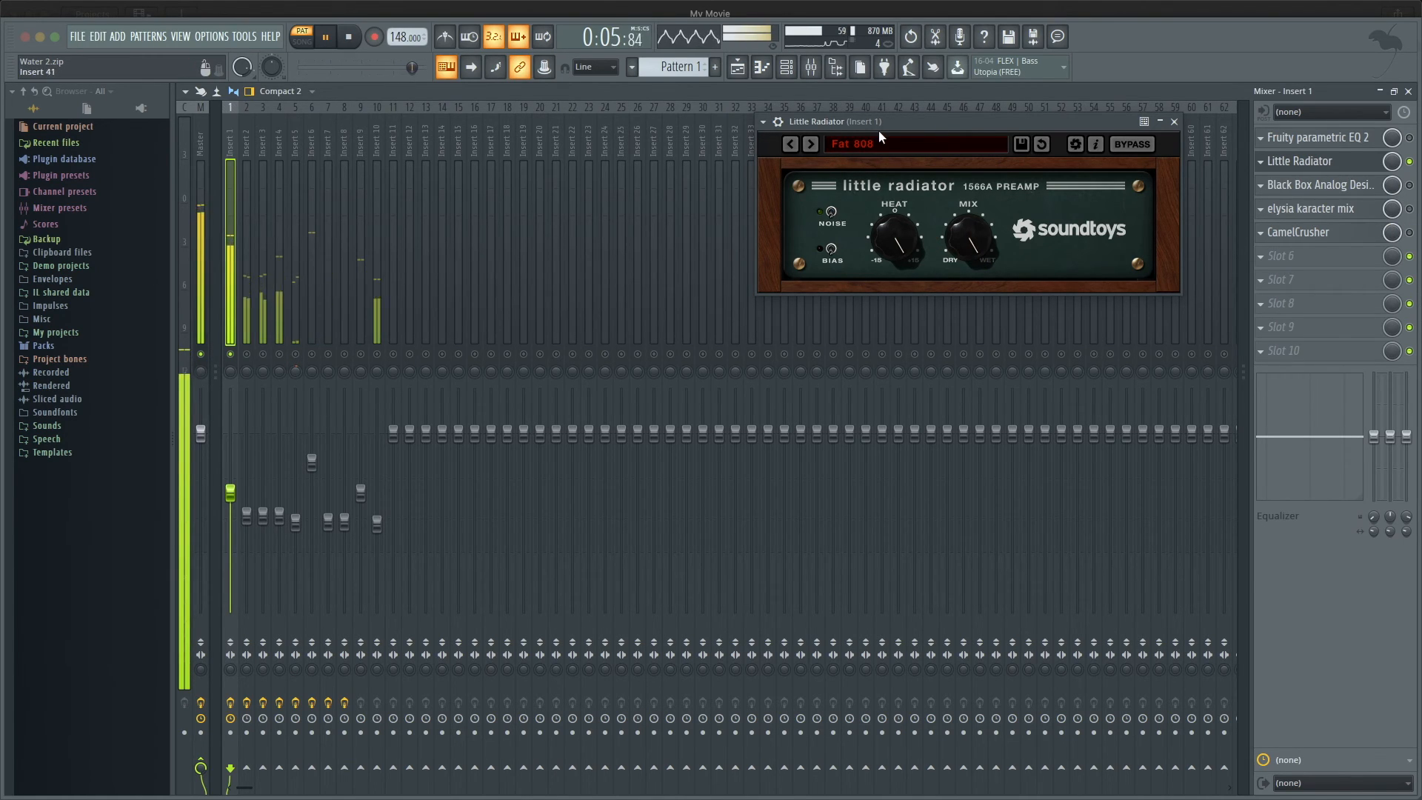
key(space)
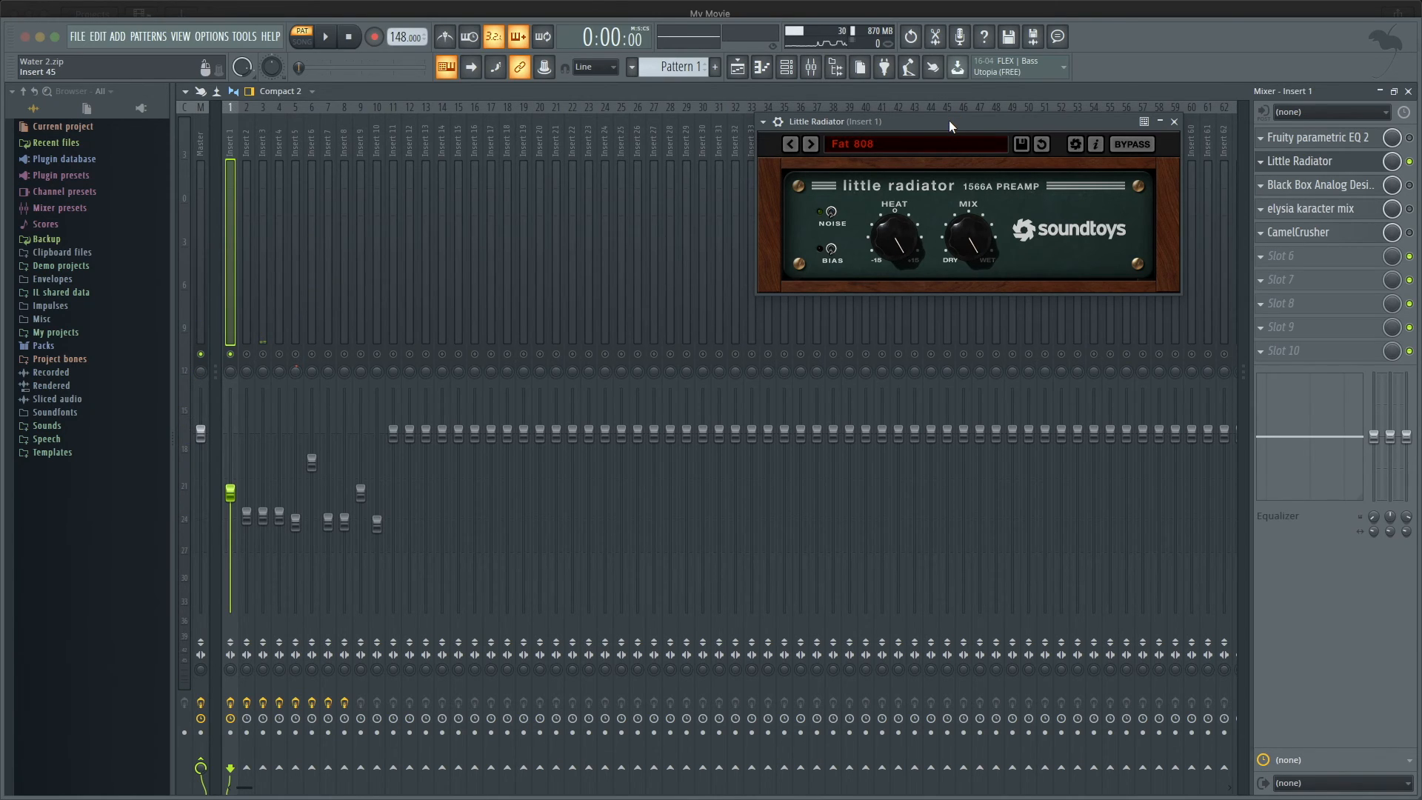
During playback, sweep Little Radiator's Heat to minimum and back to maximum, and reduce its Mix
key(space)
drag(914, 252, 886, 370)
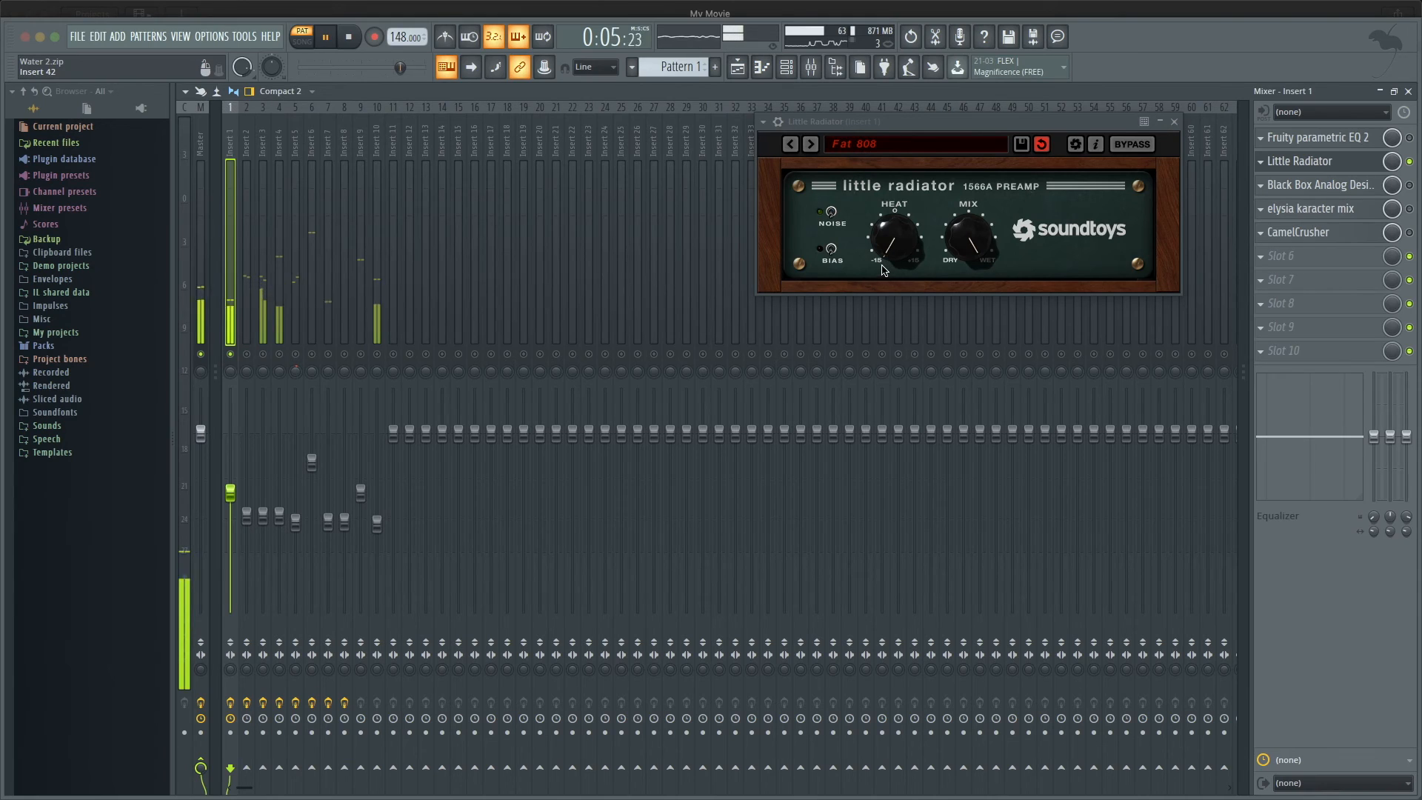
drag(891, 248, 976, 248)
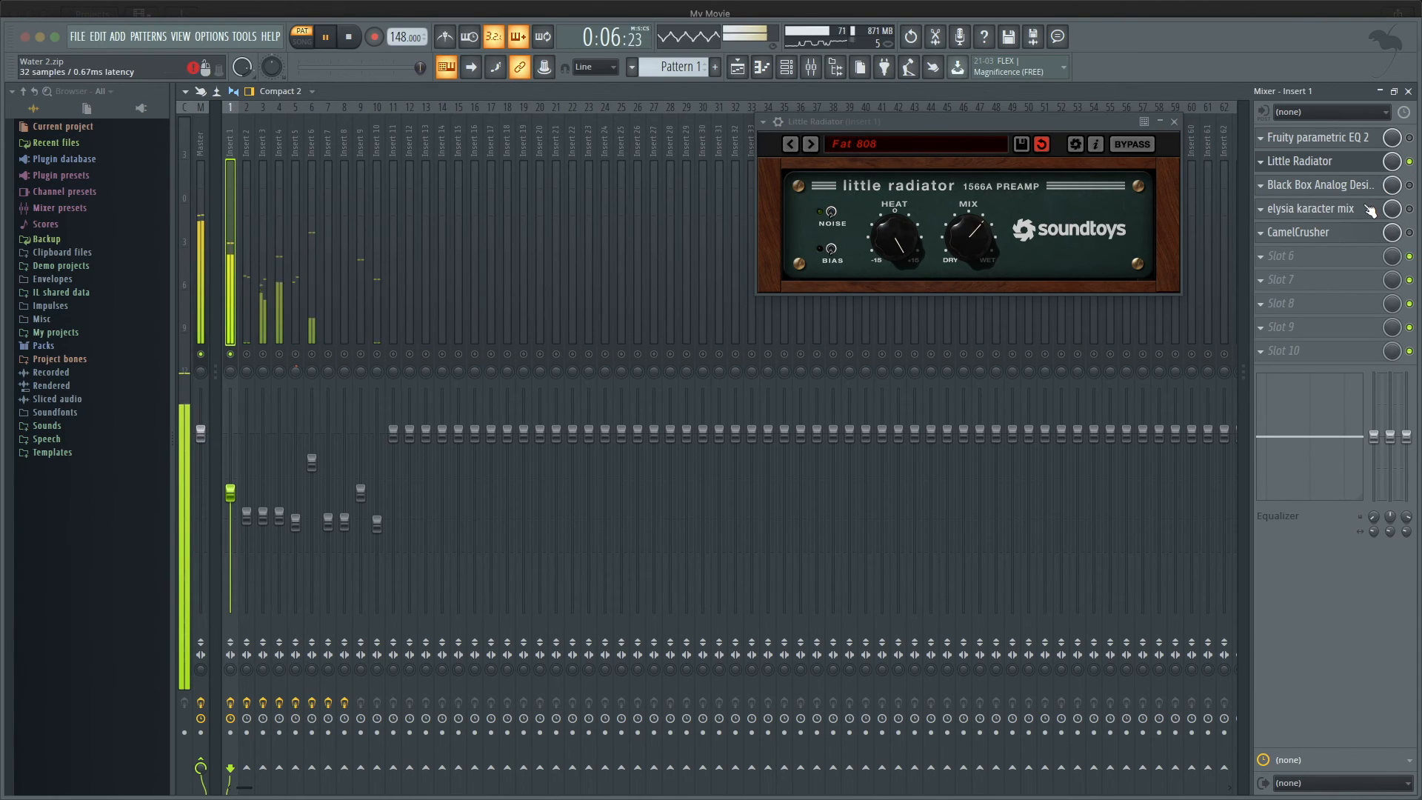
Close and disable Little Radiator, then enable and open Black Box Analog Design HG-2 on Insert 1
click(1174, 121)
key(space)
click(1410, 185)
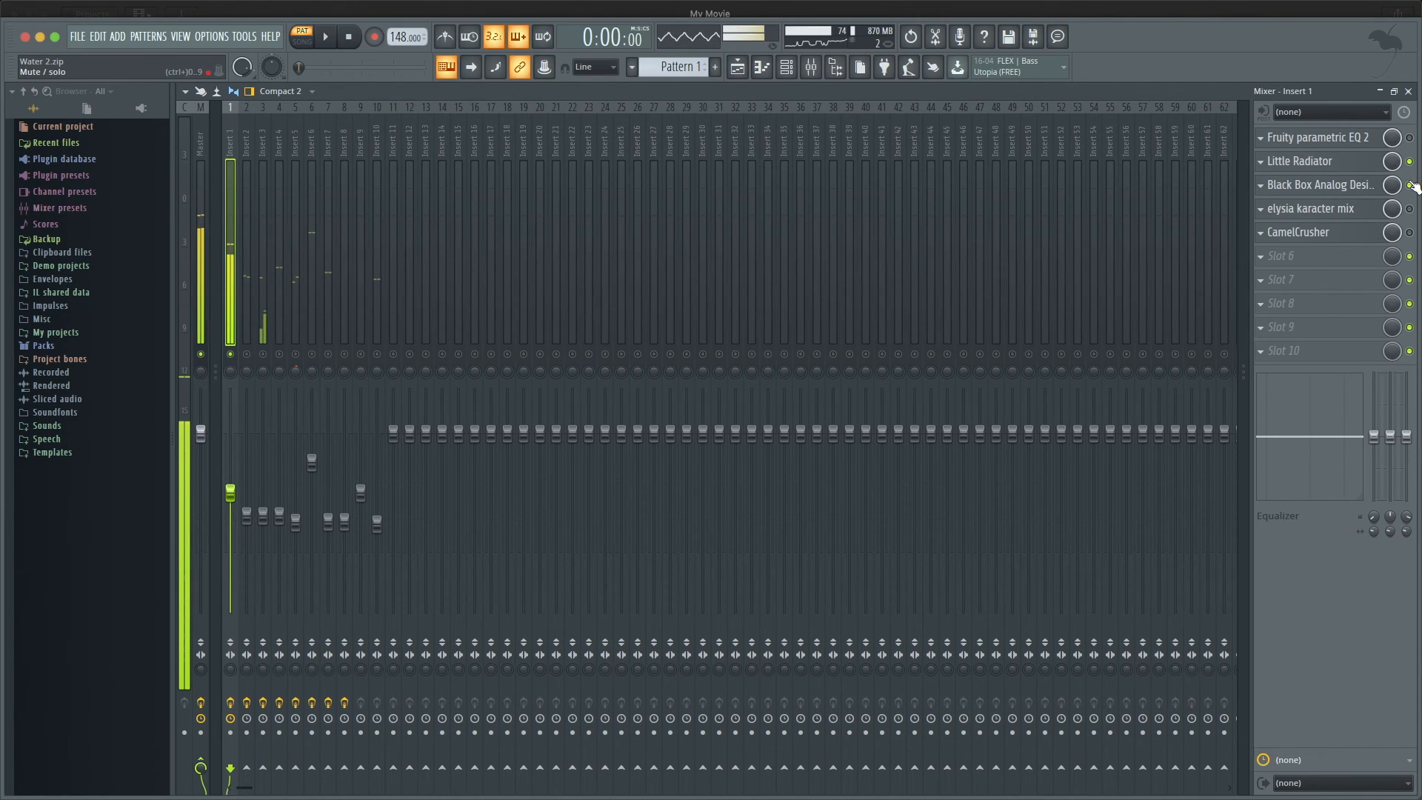
click(1409, 162)
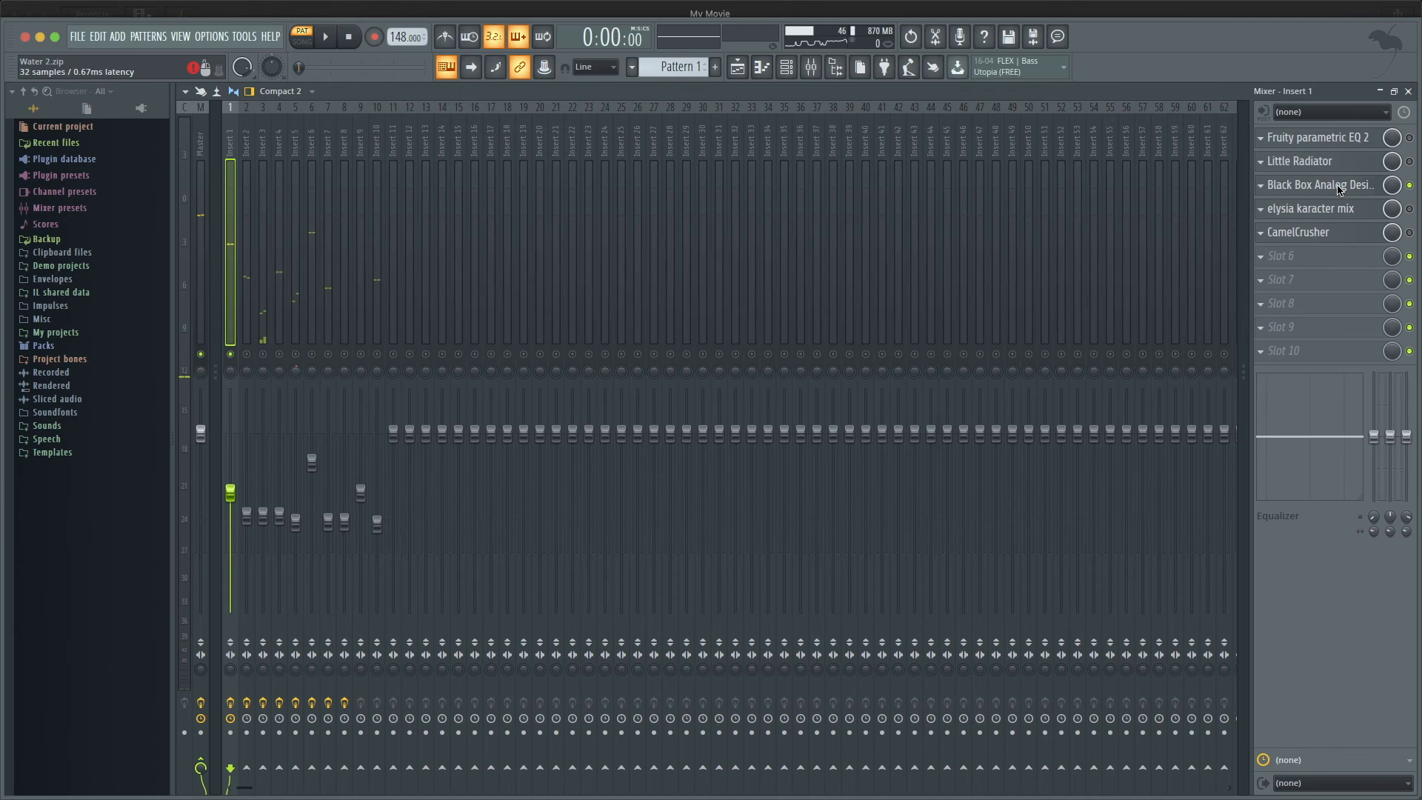
click(1339, 189)
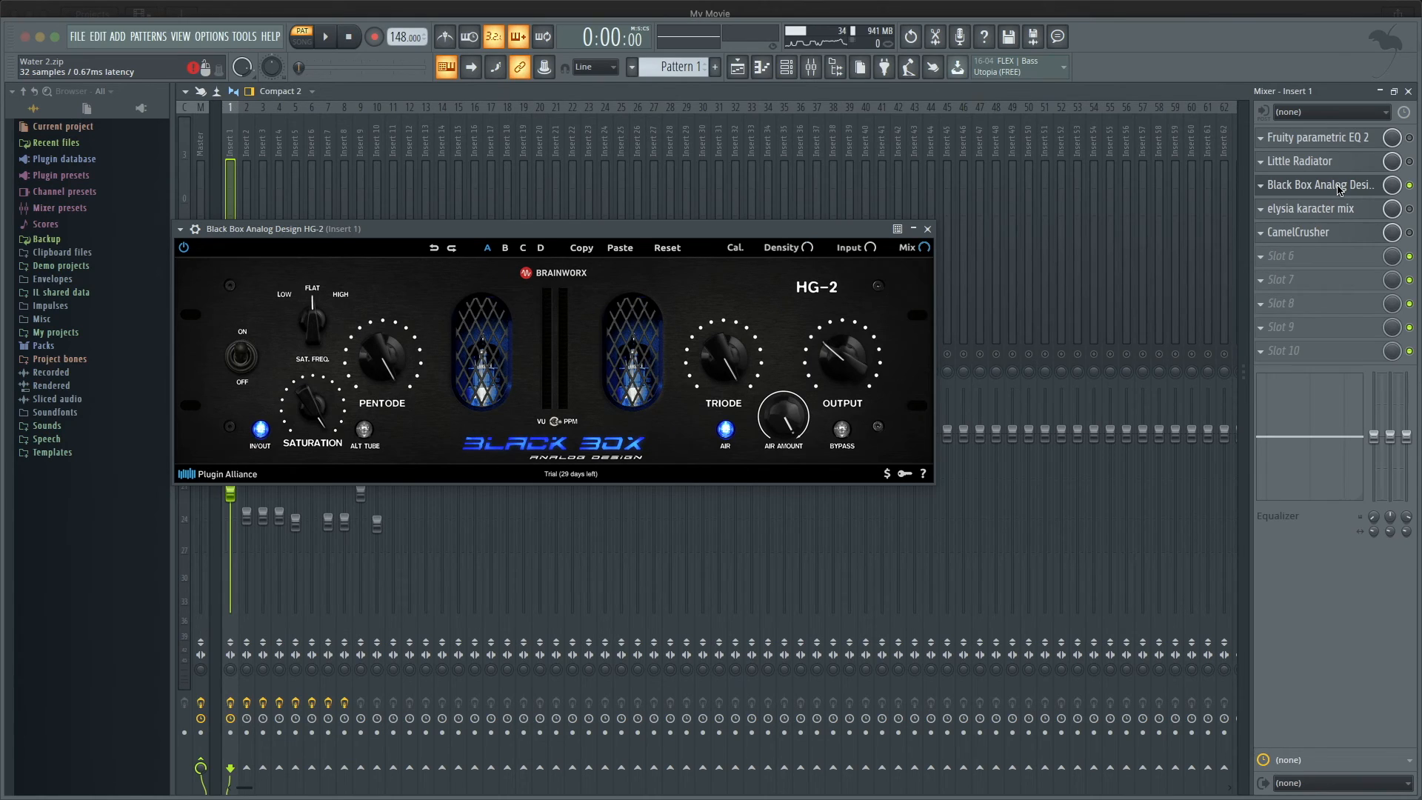
Reset the HG-2's Output knob to centre, reposition the plugin window and briefly play the pattern
double_click(868, 363)
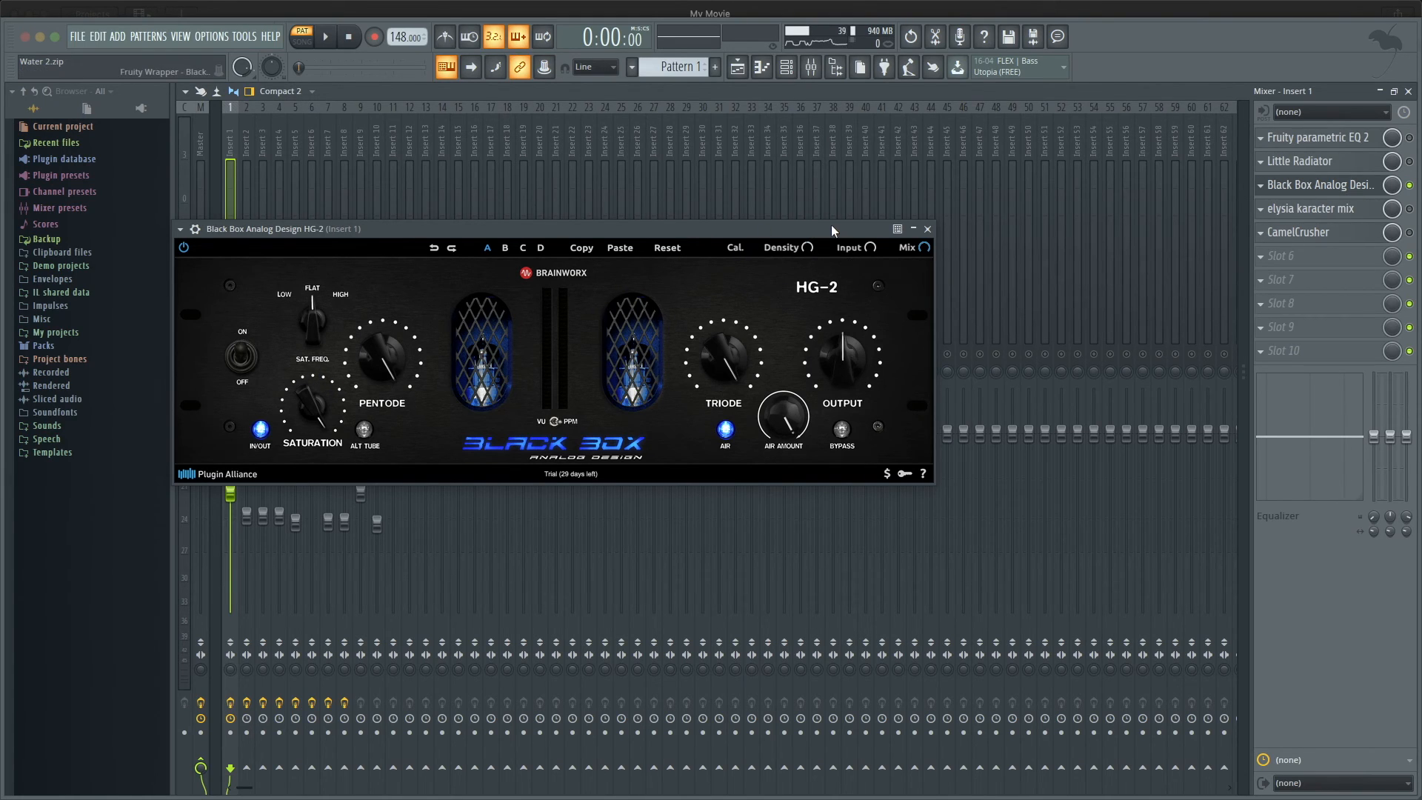
drag(831, 229, 1038, 217)
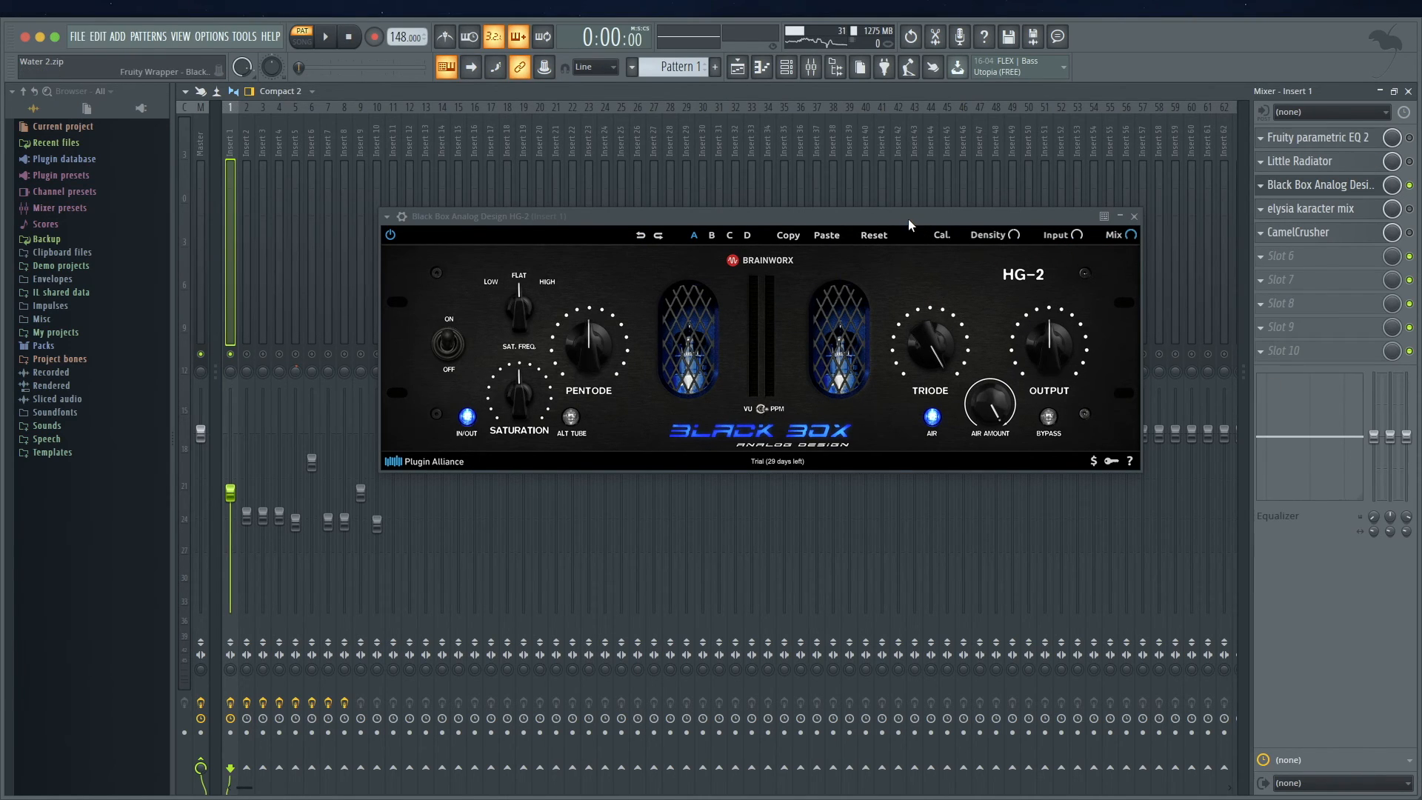
key(space)
key(space)
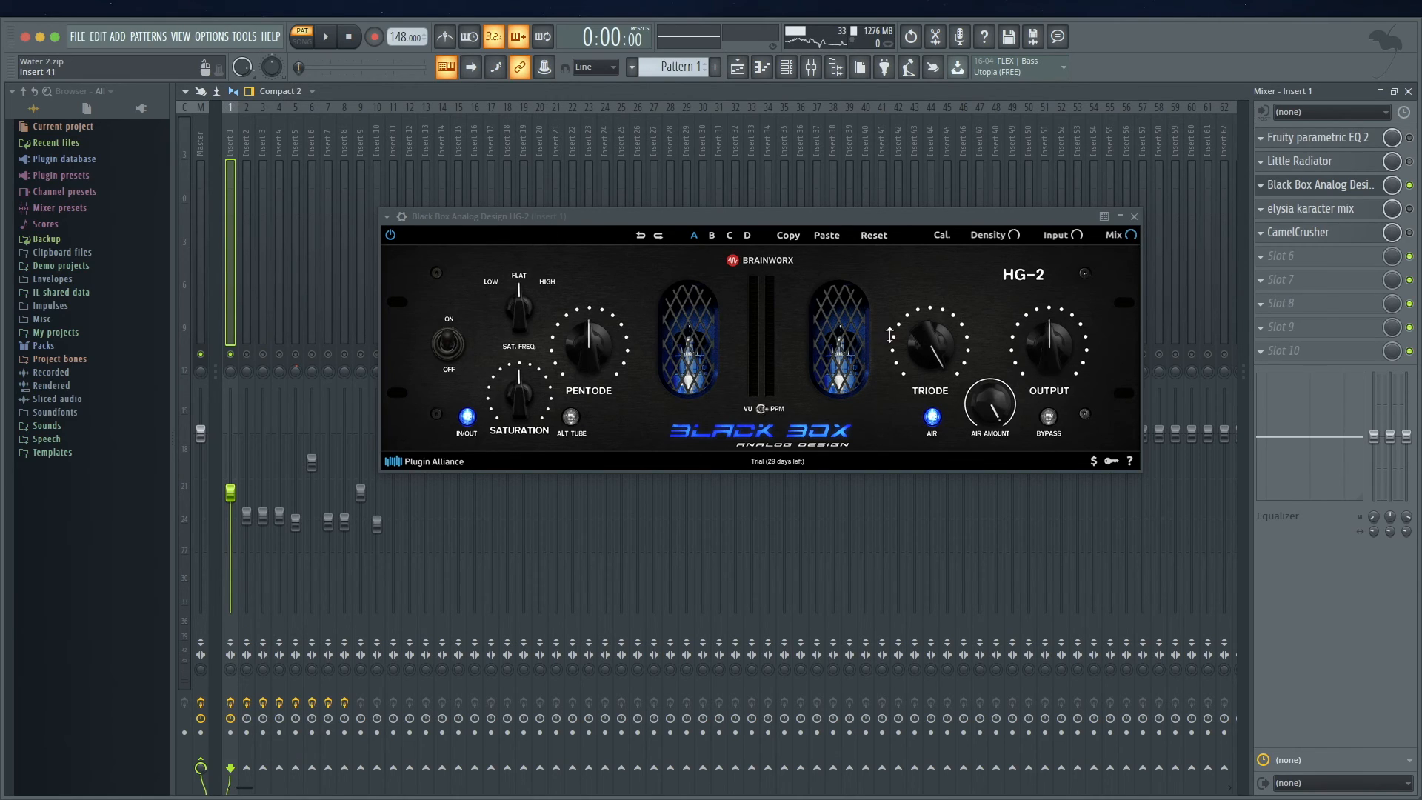
Try the HG-2's Alt Tube switch, and cycle the saturation frequency through Low and High back to Flat
click(571, 417)
click(570, 422)
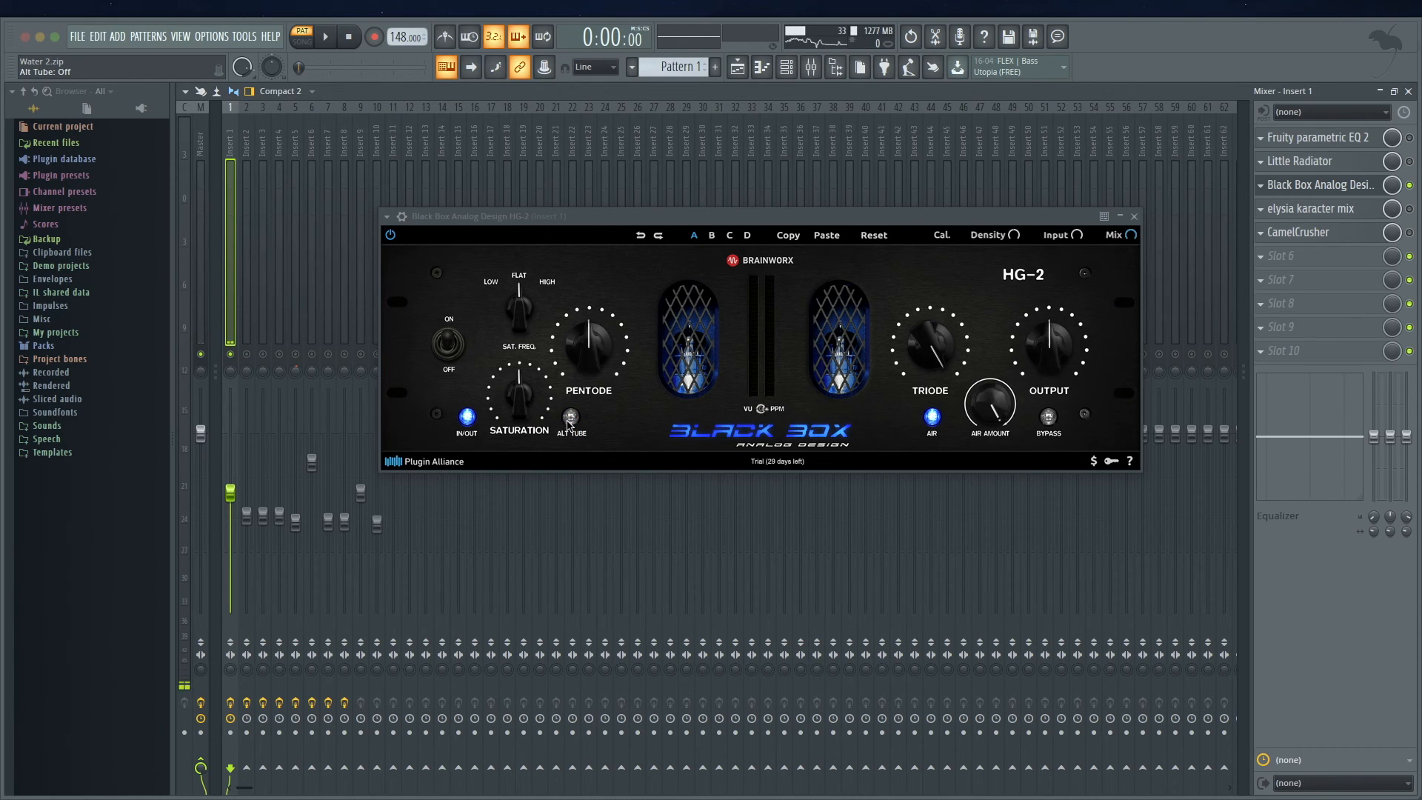
click(570, 418)
drag(517, 299, 520, 326)
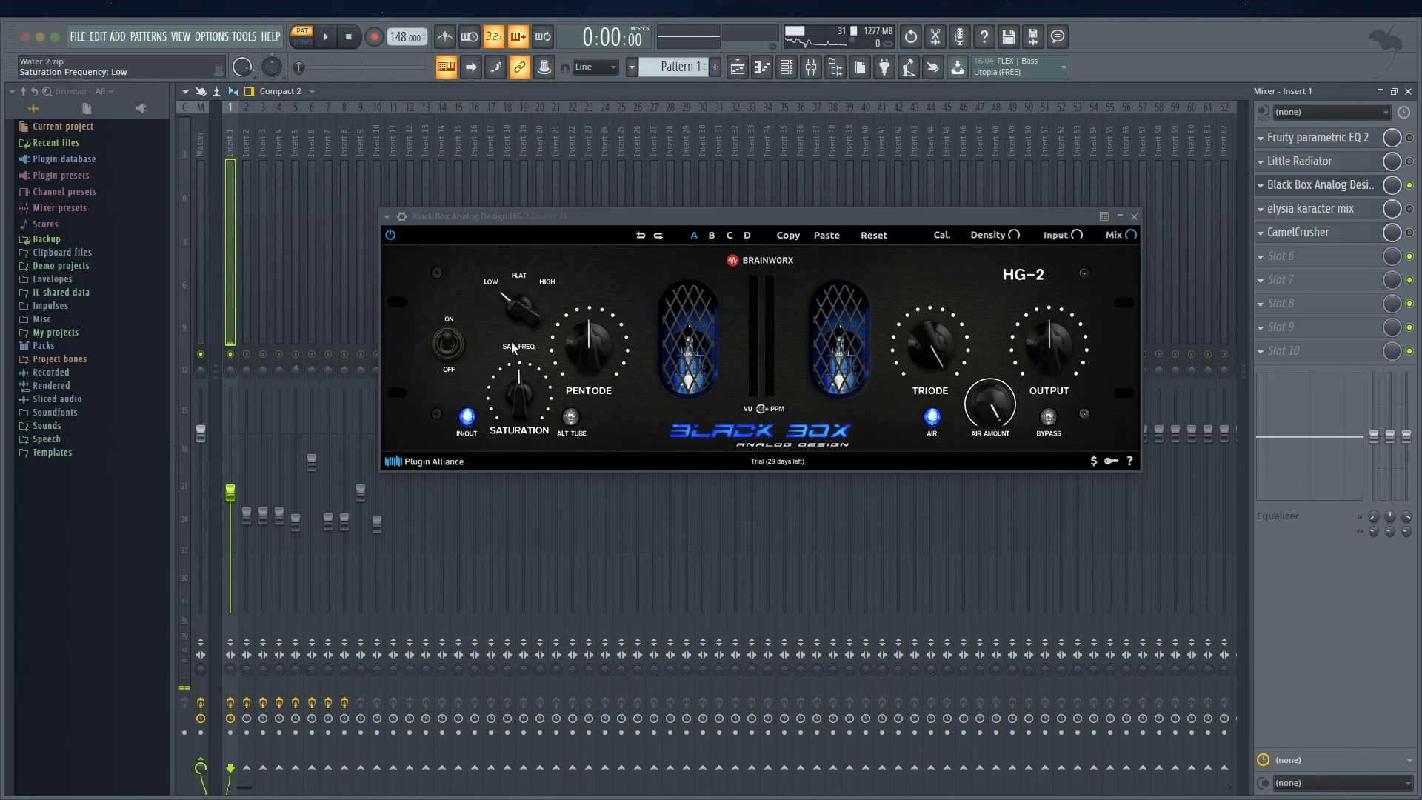
drag(516, 295, 544, 243)
drag(532, 326, 516, 318)
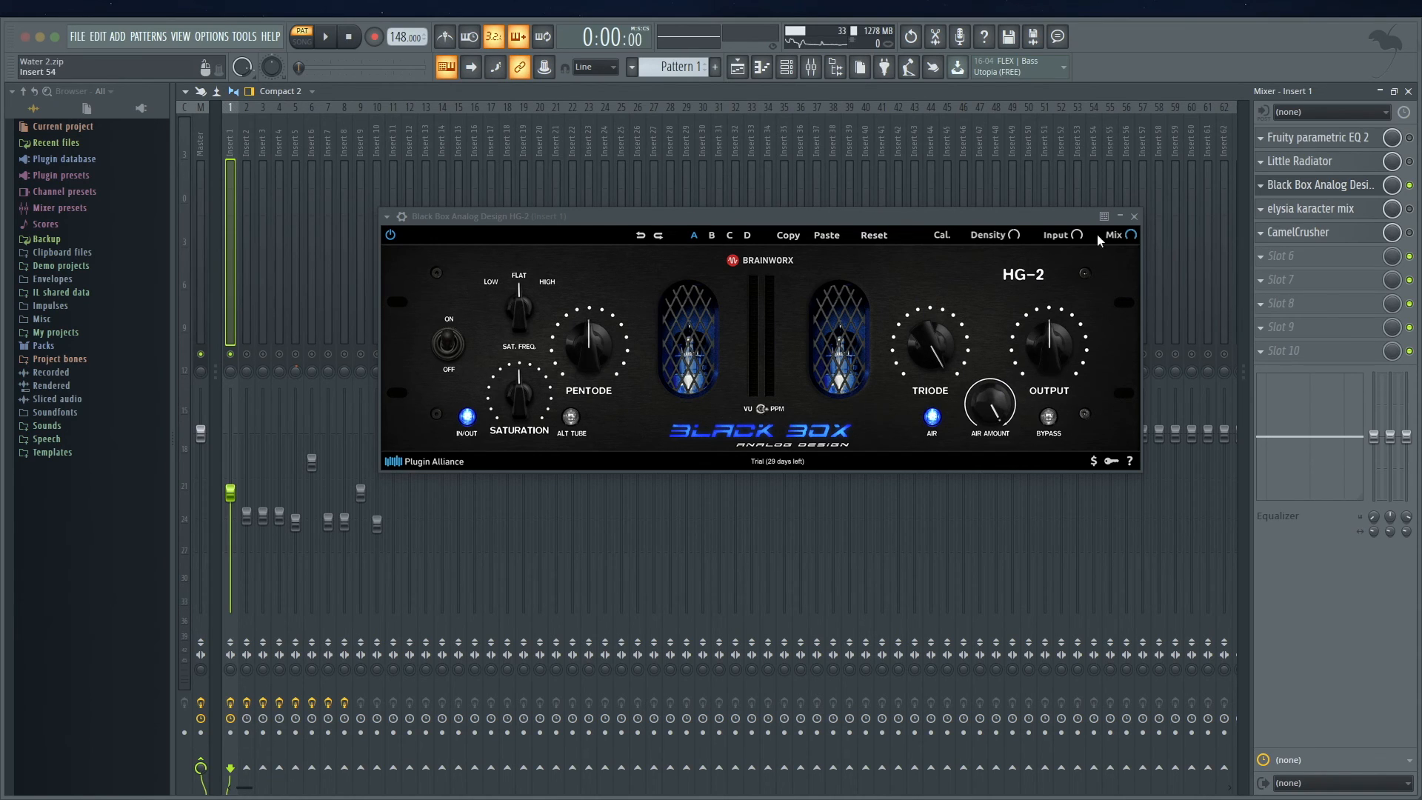
Play the pattern while sweeping the HG-2's Pentode back to 50 %, and set Triode to 50 %
key(space)
drag(594, 343, 595, 318)
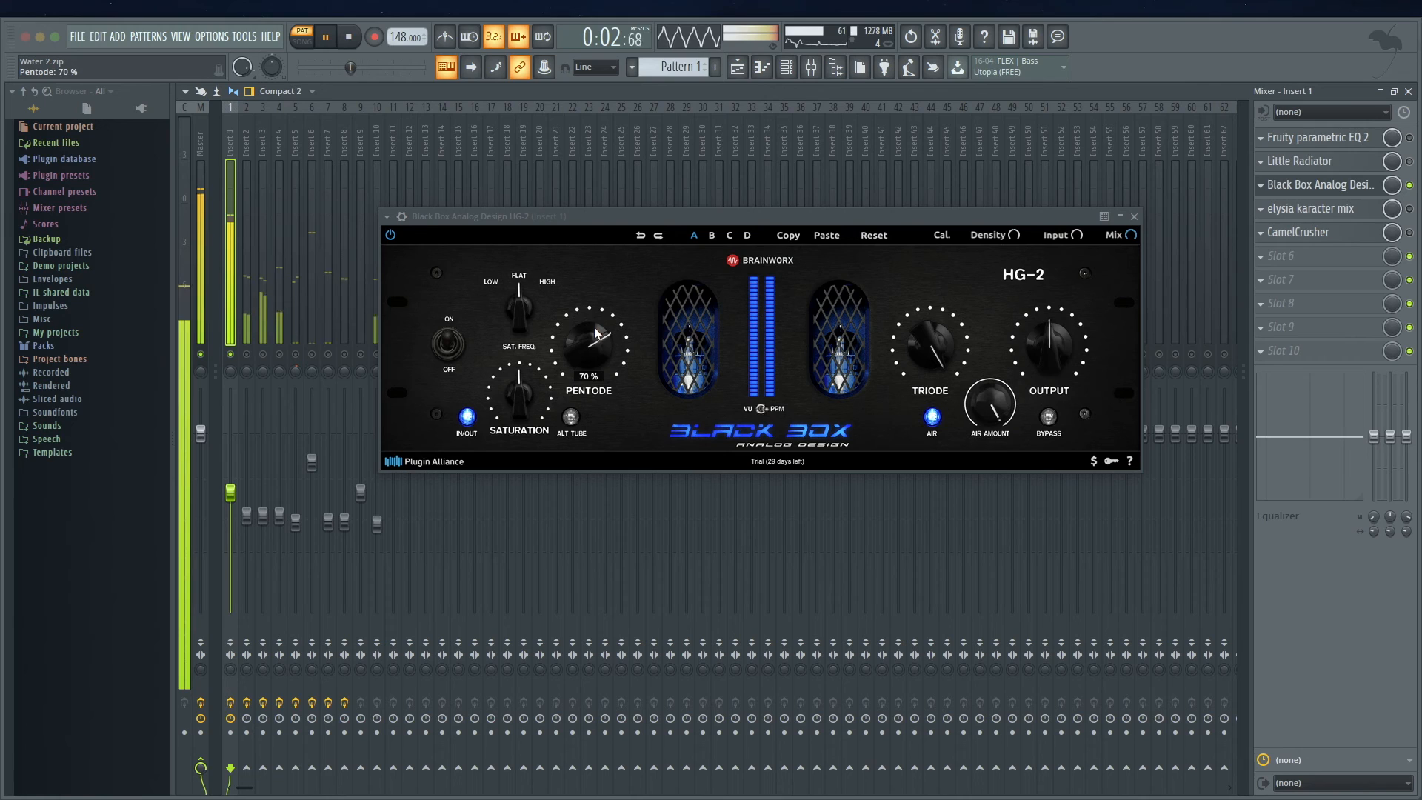
drag(590, 349, 591, 367)
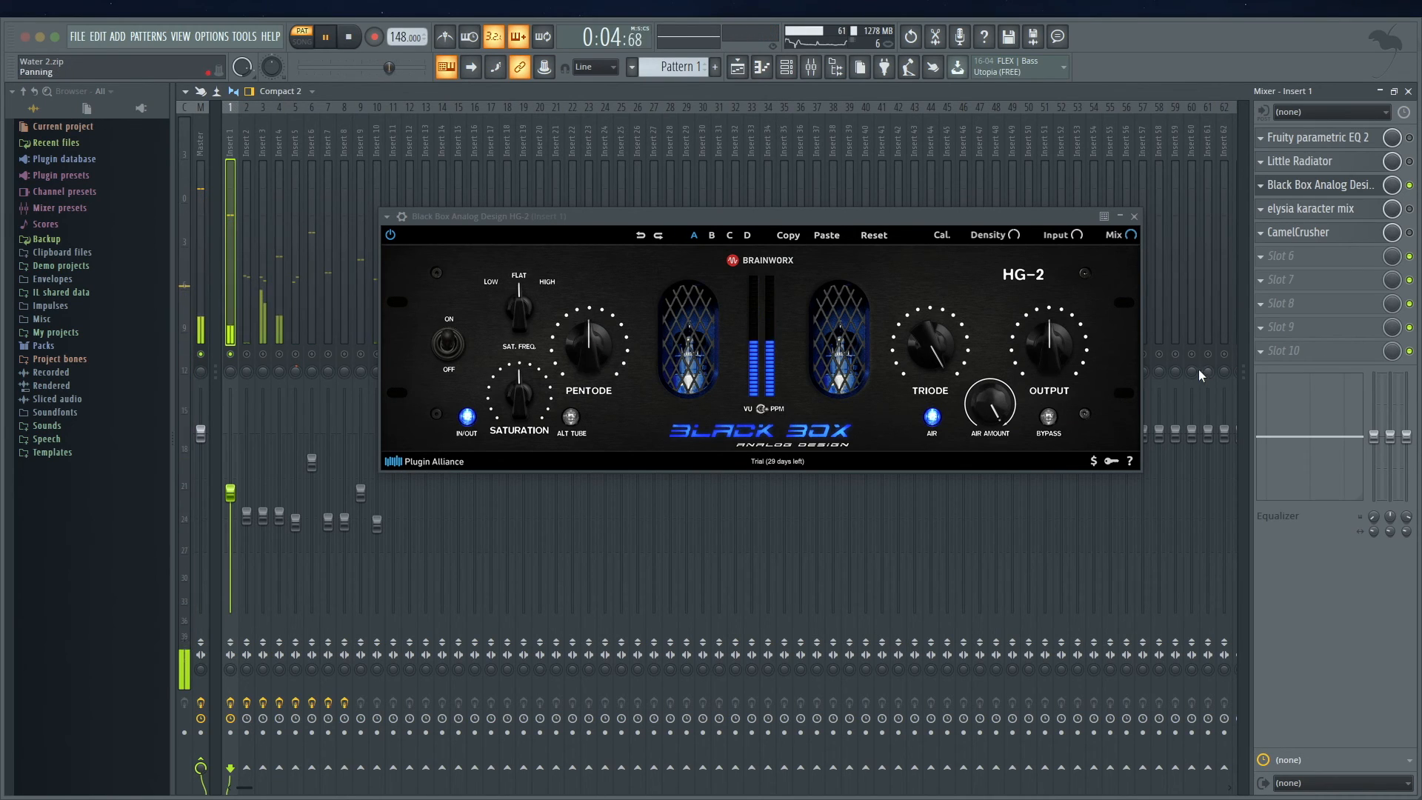
drag(935, 349, 948, 387)
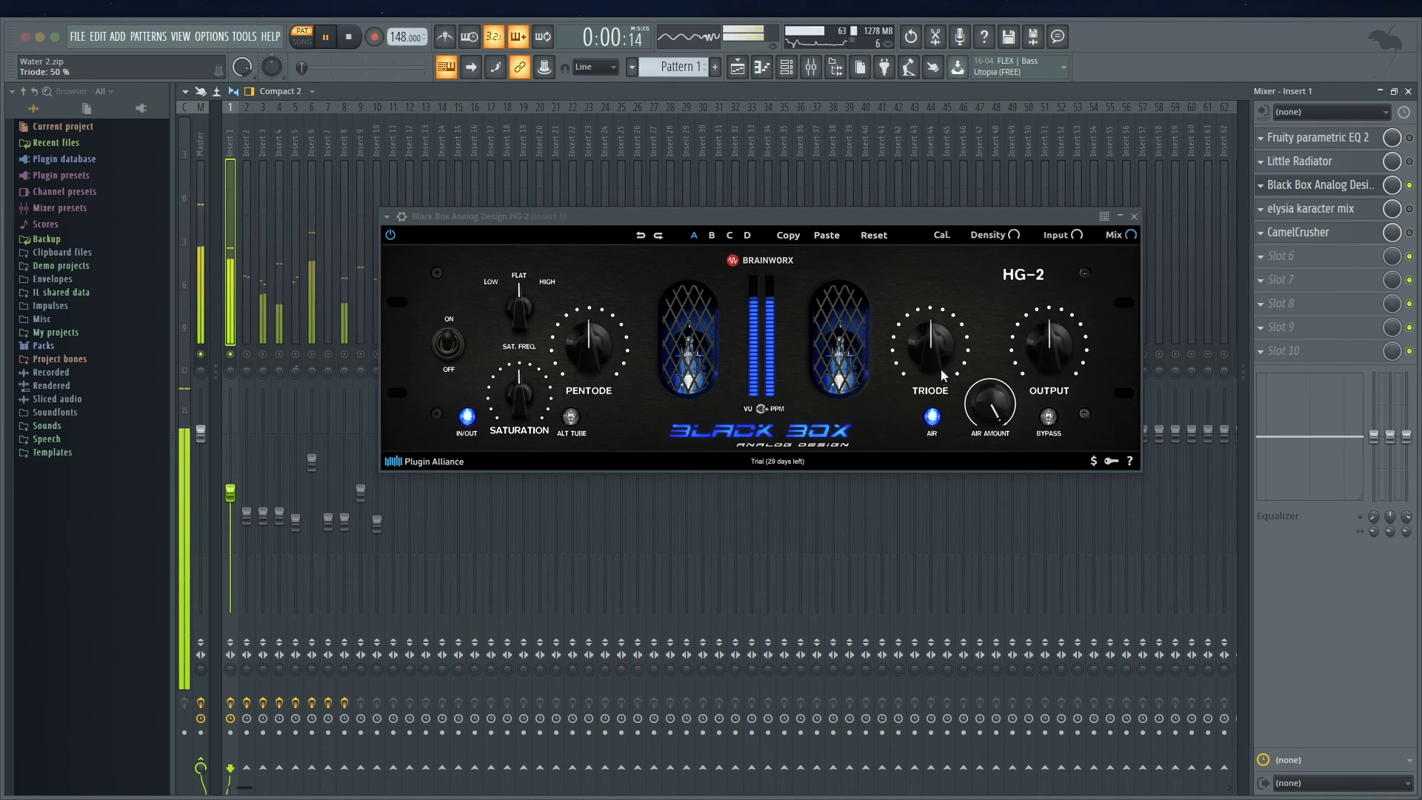
double_click(932, 349)
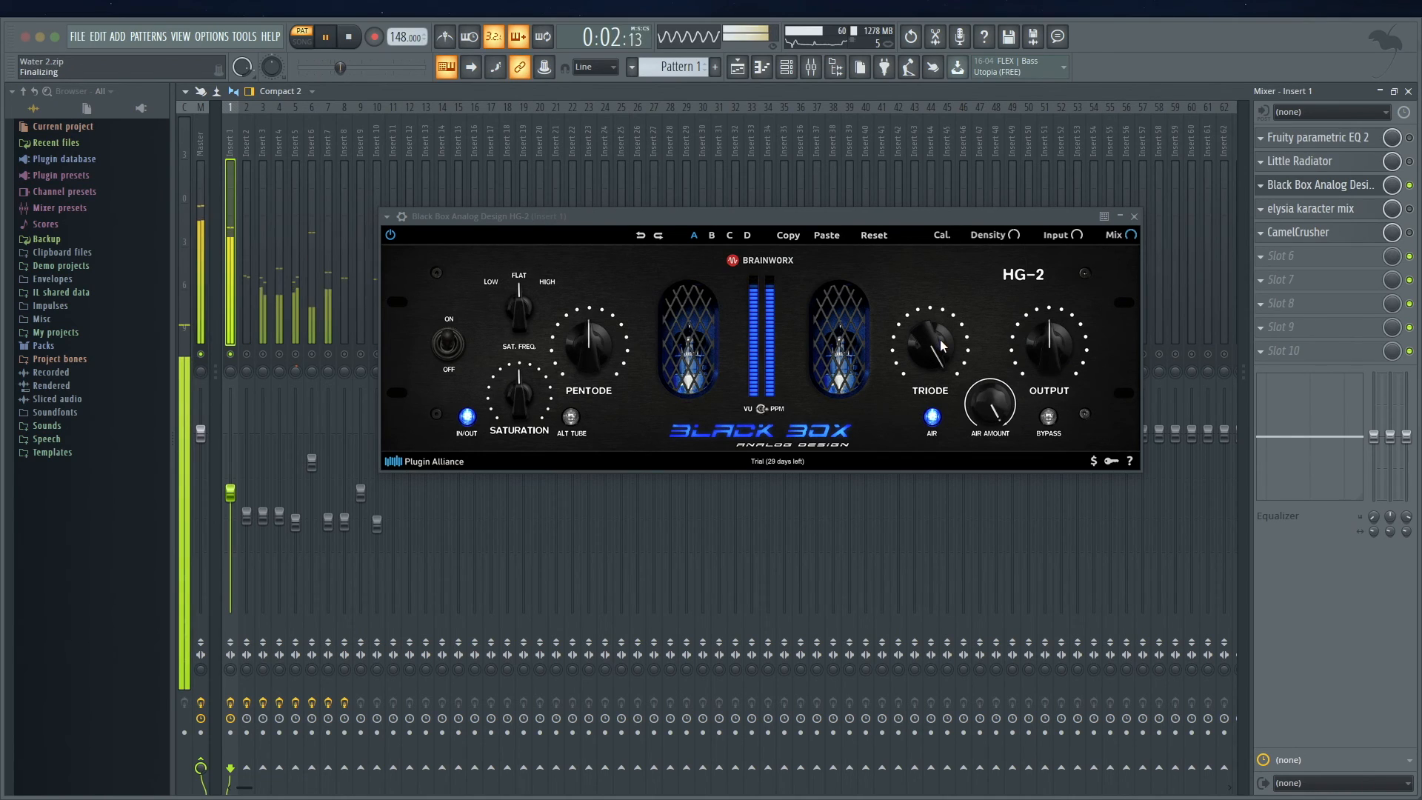
Toggle Air off and back on, and compare the saturation circuit in and out, leaving it out
click(931, 417)
click(933, 419)
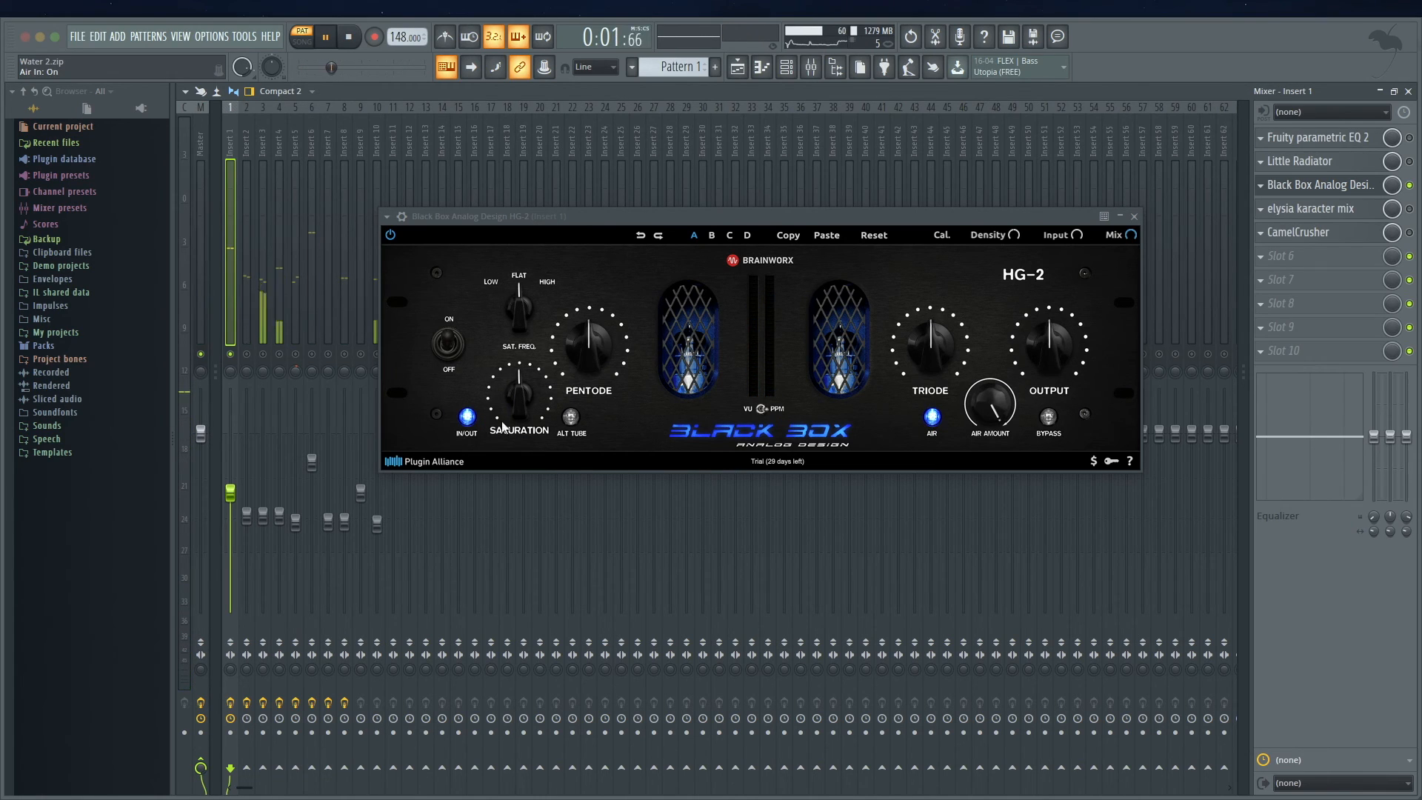
click(467, 417)
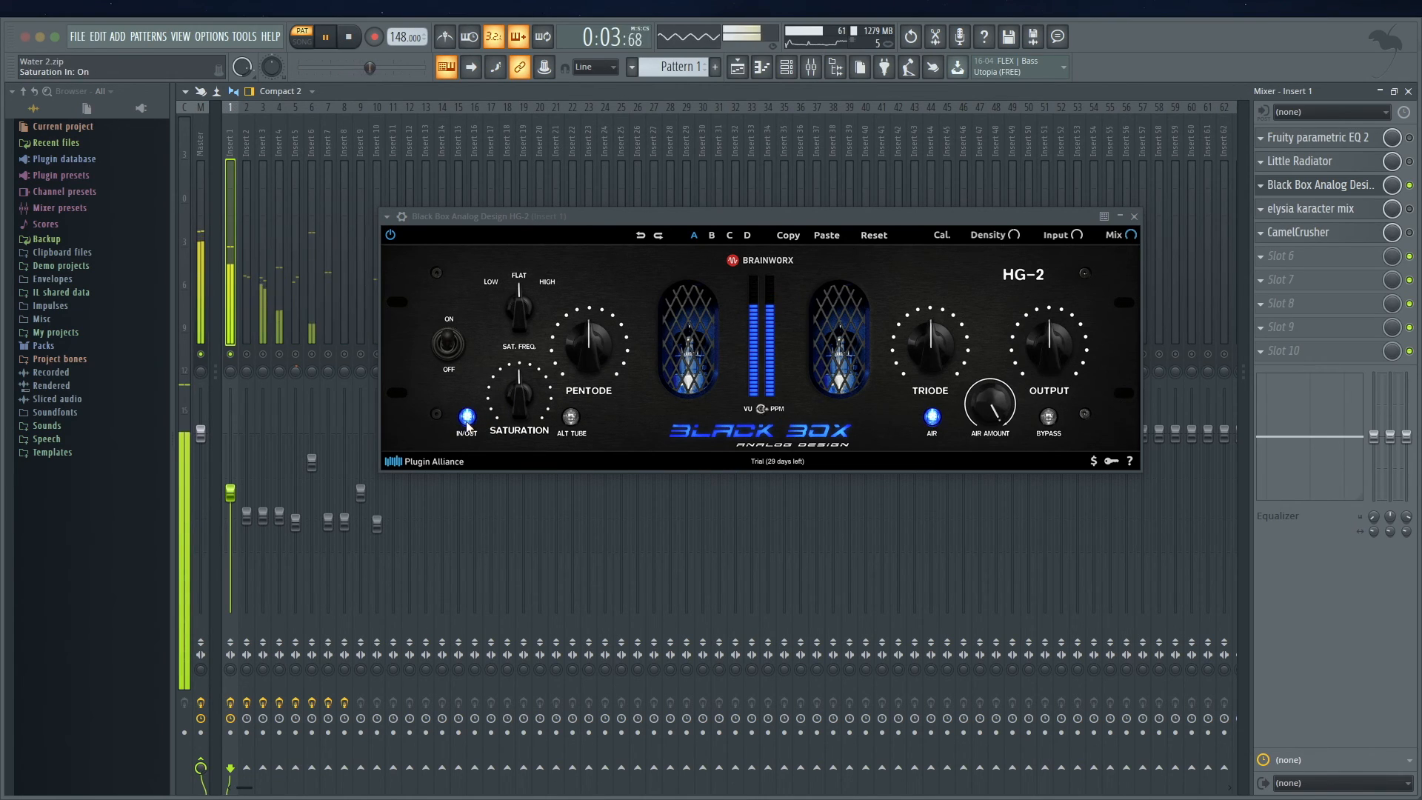
click(467, 417)
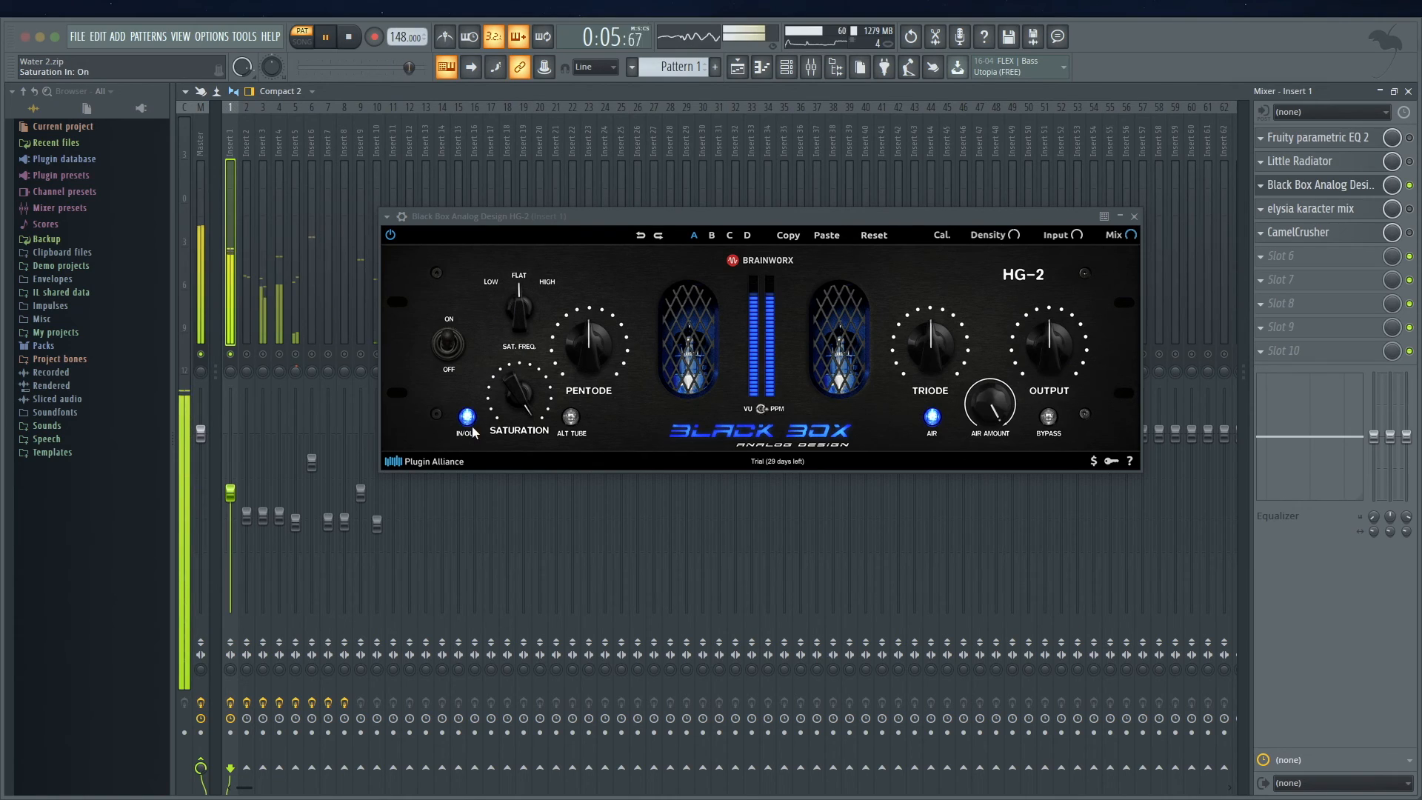
click(468, 418)
Push the Pentode up, reset it to 50 %, and stop playback
drag(626, 337, 631, 212)
double_click(594, 357)
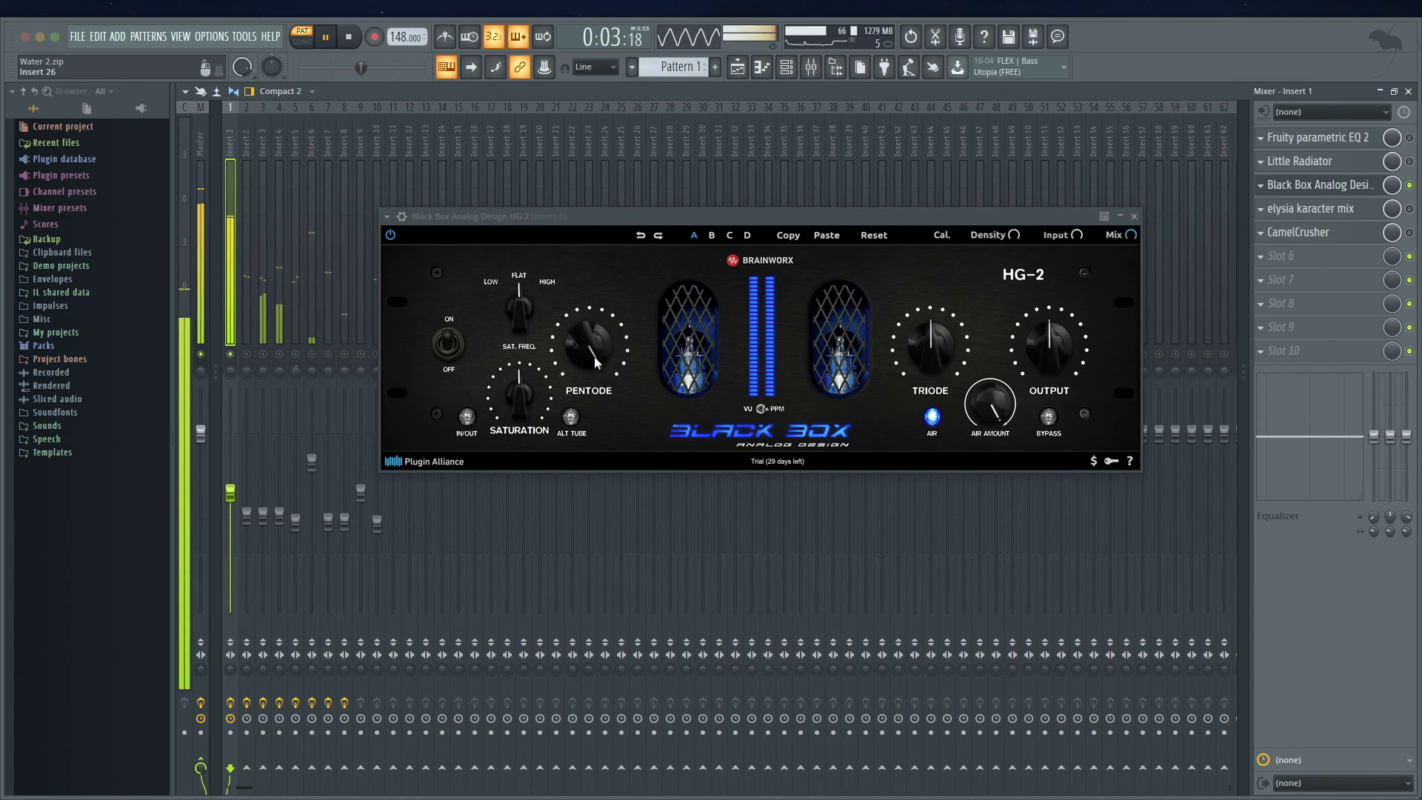
key(space)
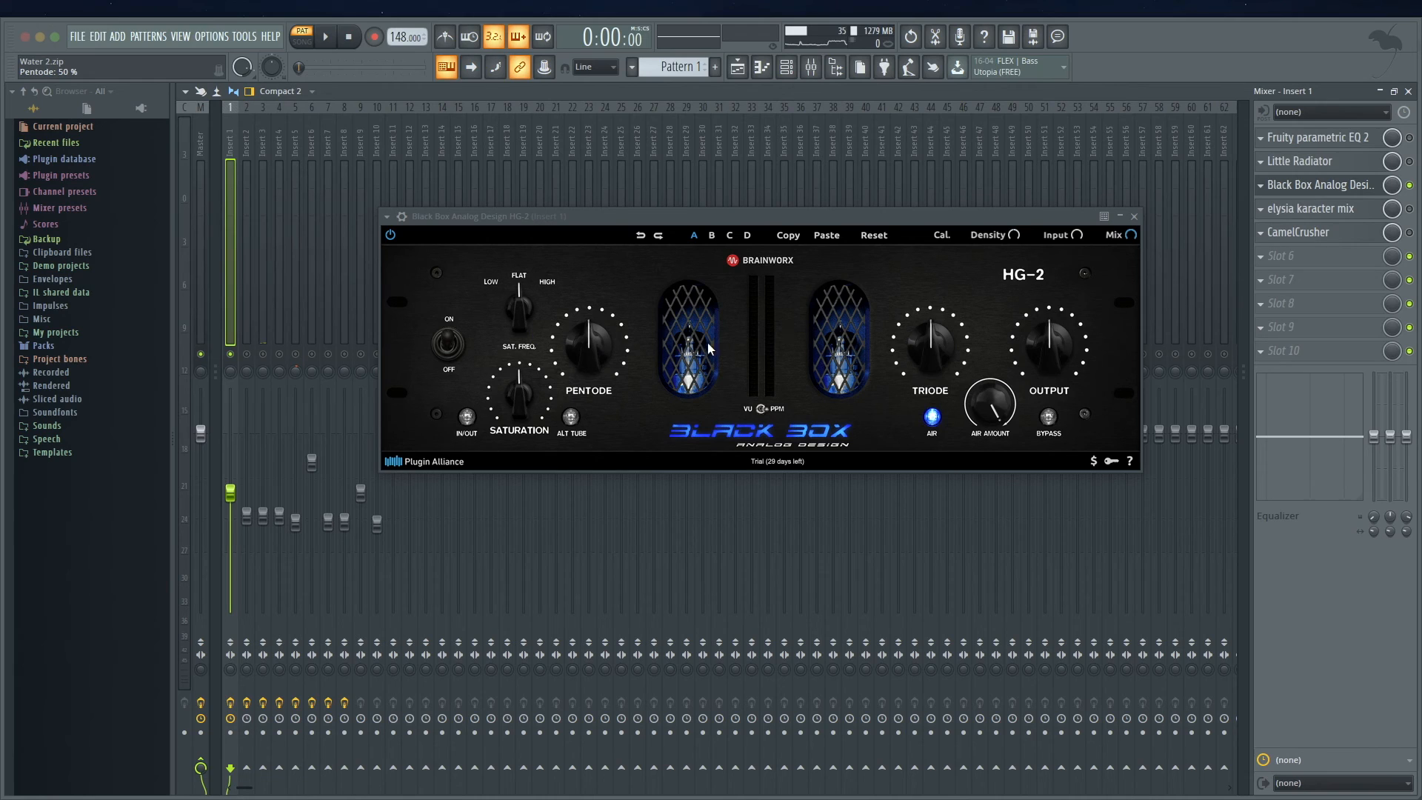
Switch the saturation circuit in, turn up Saturation and enable Alt Tube during playback, with Pentode reset to 50 %
click(467, 417)
key(space)
drag(511, 415, 608, 291)
click(571, 417)
double_click(589, 345)
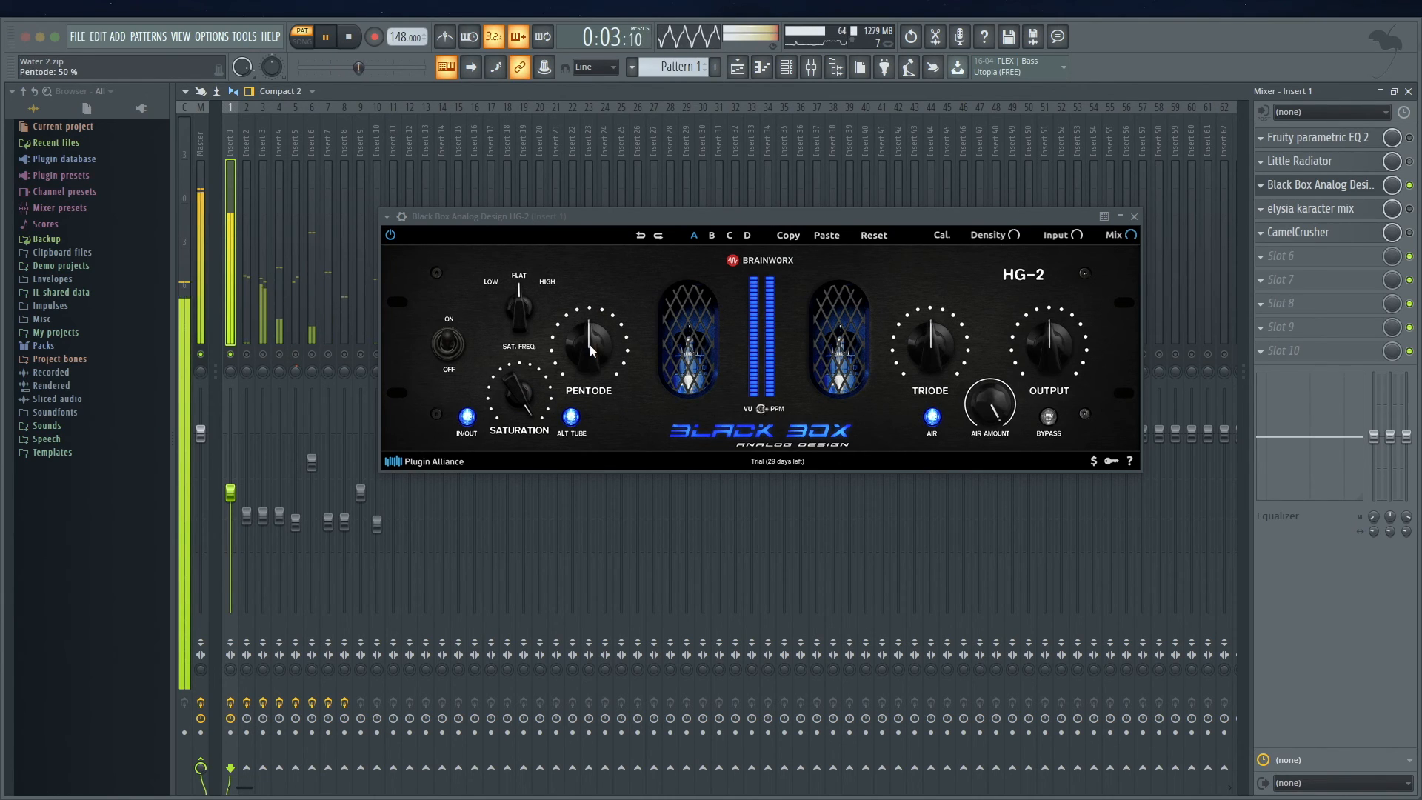
Reset the HG-2's Saturation, switch off Alt Tube and the saturation circuit, stop playback and close the plugin
double_click(521, 400)
click(570, 417)
click(468, 417)
key(space)
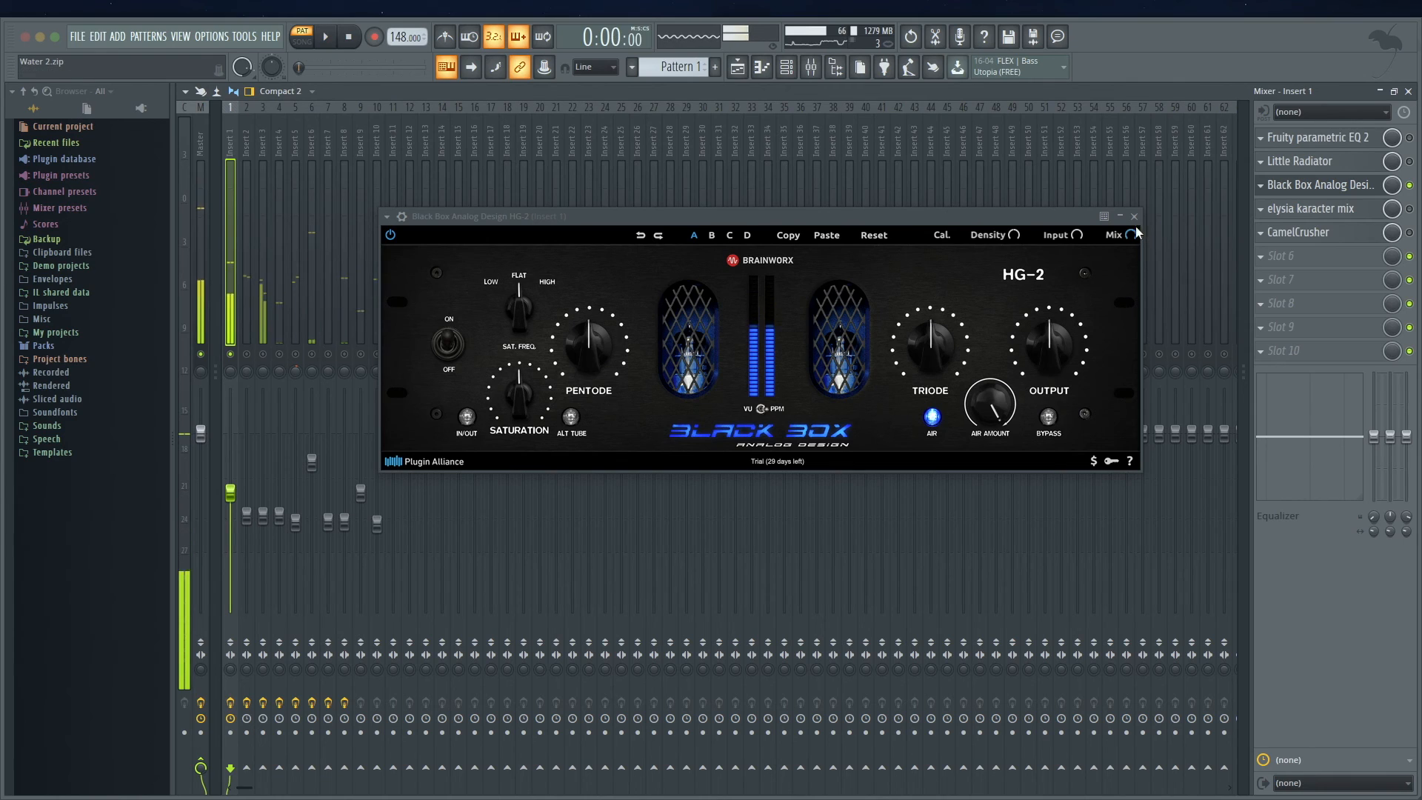
click(1135, 216)
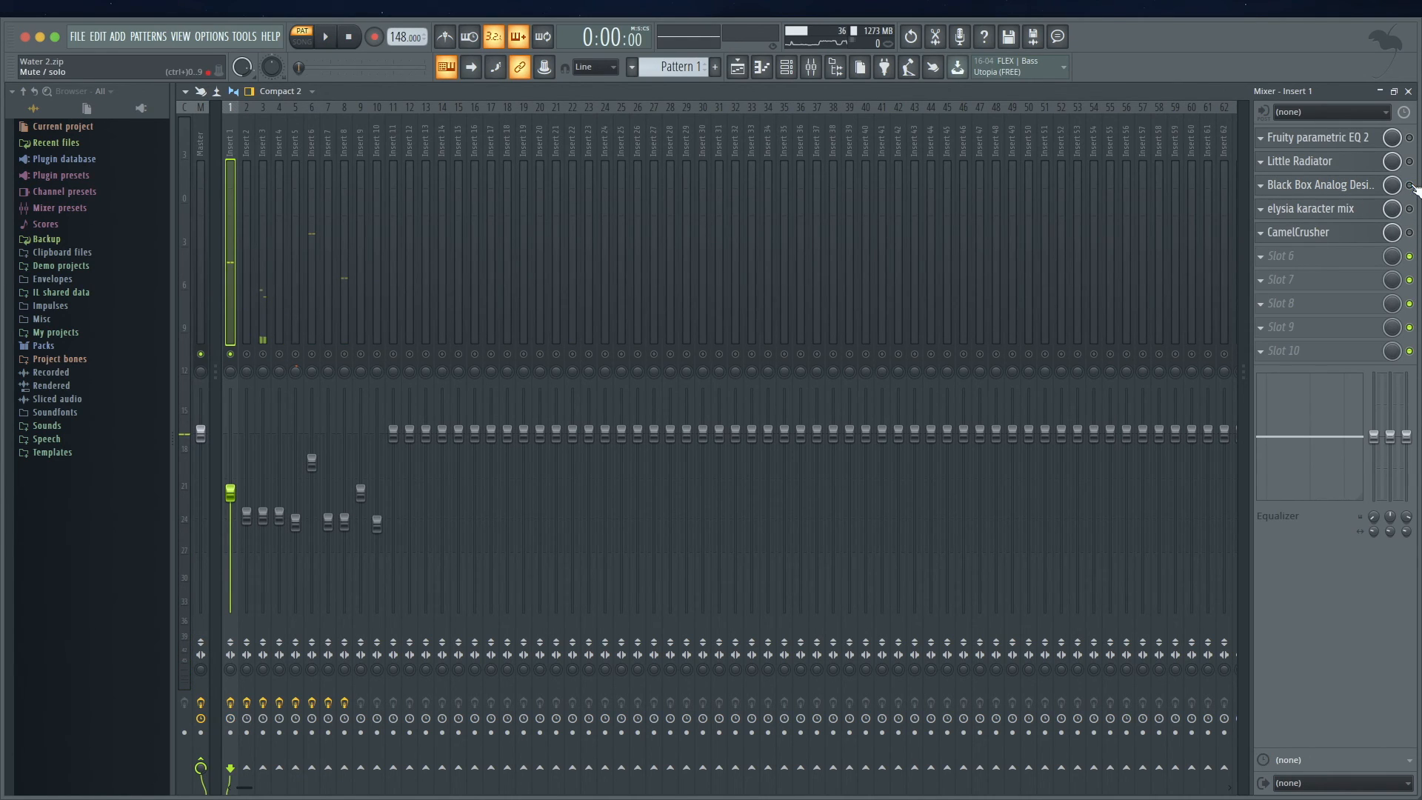
Open elysia karacter mix on Insert 1, enable its slot and move its window over the middle of the mixer
click(1378, 208)
click(1409, 209)
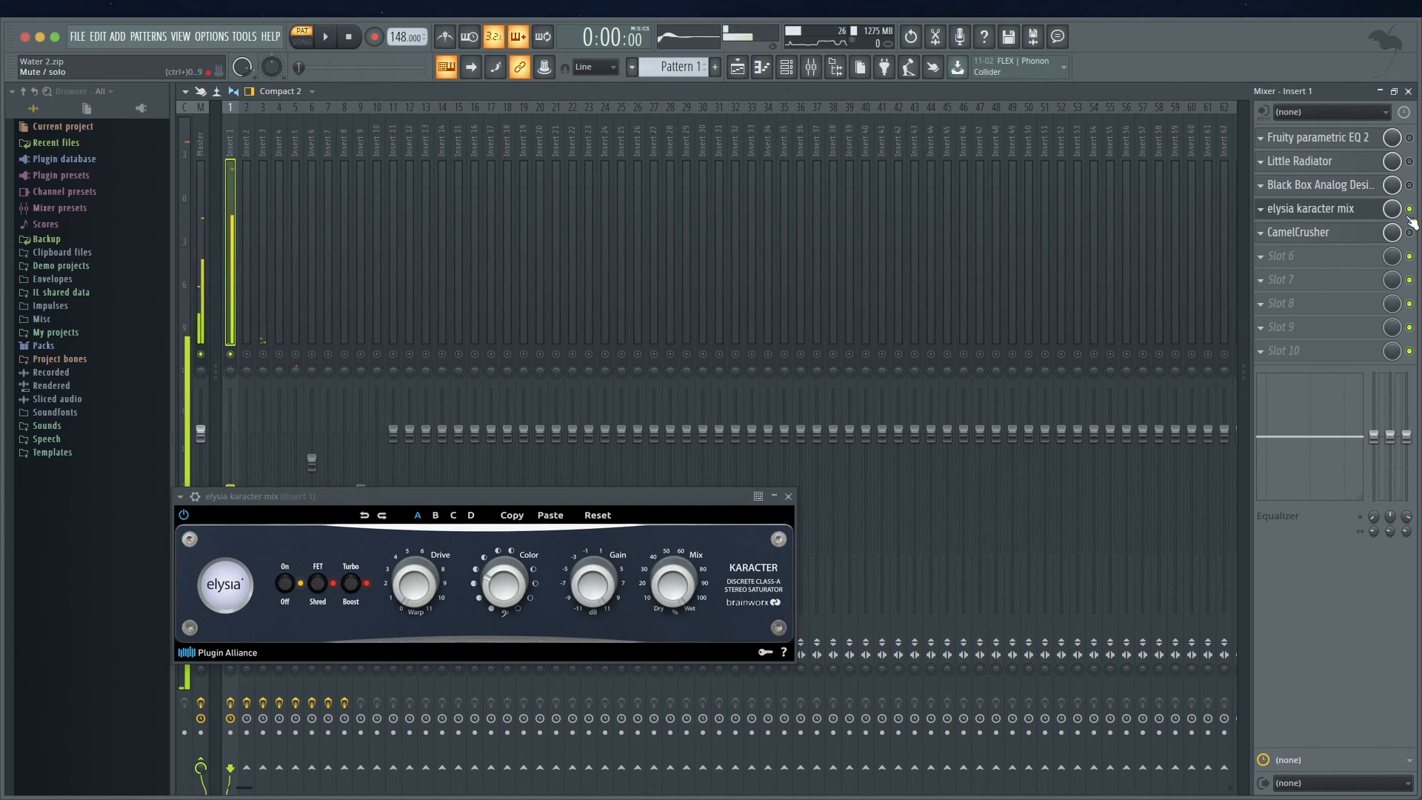
drag(499, 496, 792, 287)
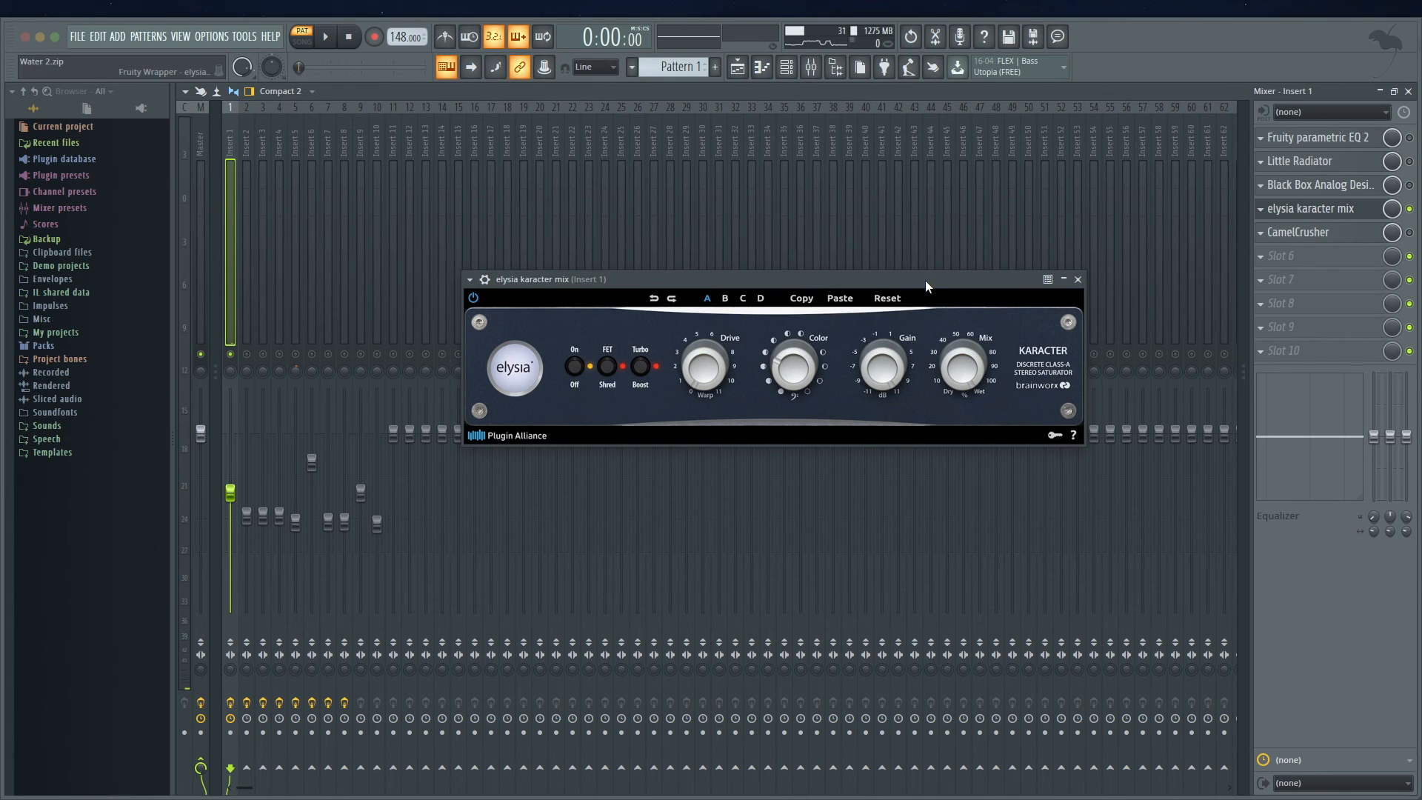
drag(926, 280, 1043, 321)
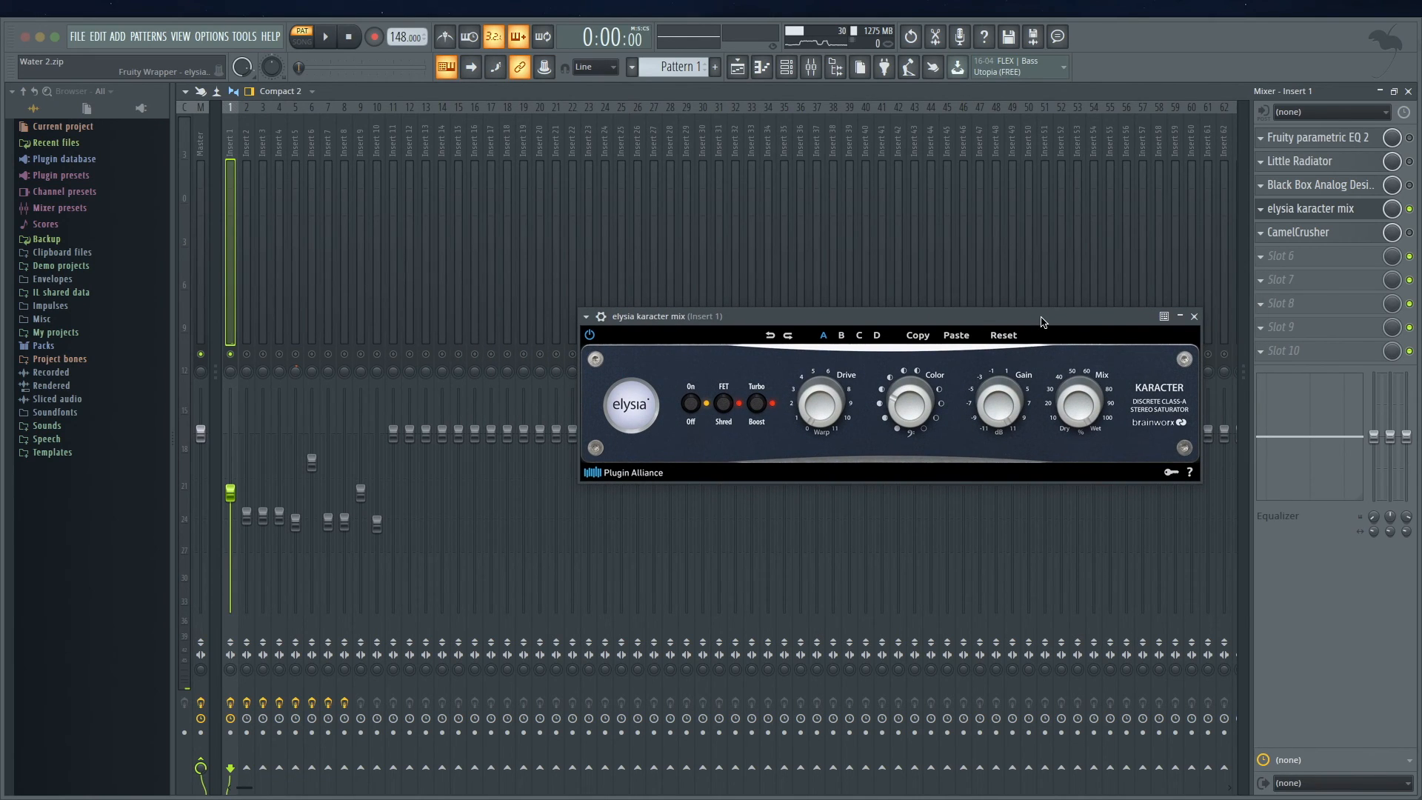
drag(1043, 321, 1023, 308)
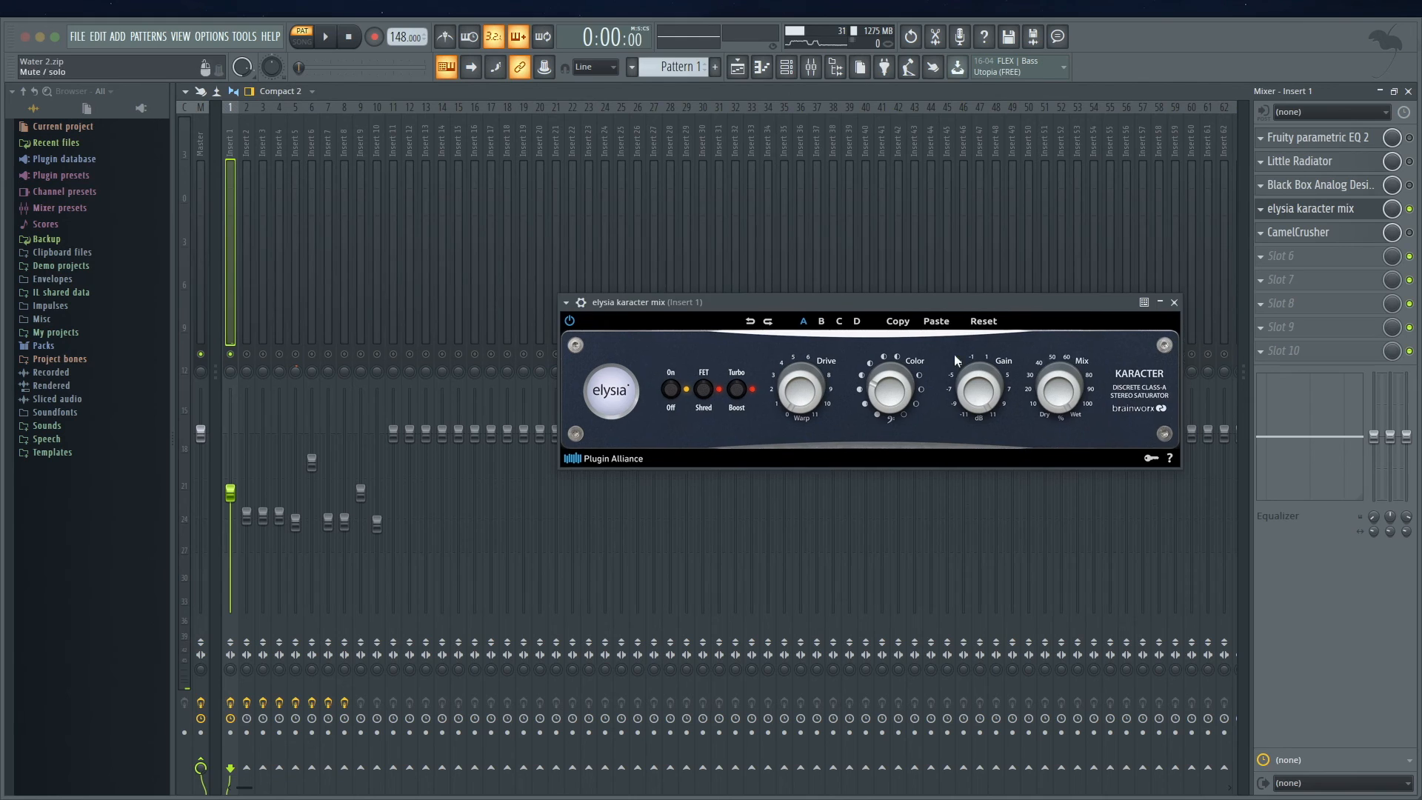
Switch off Turbo Boost and FET Shred on karacter mix, and raise Color to about +0.20 during playback
click(738, 397)
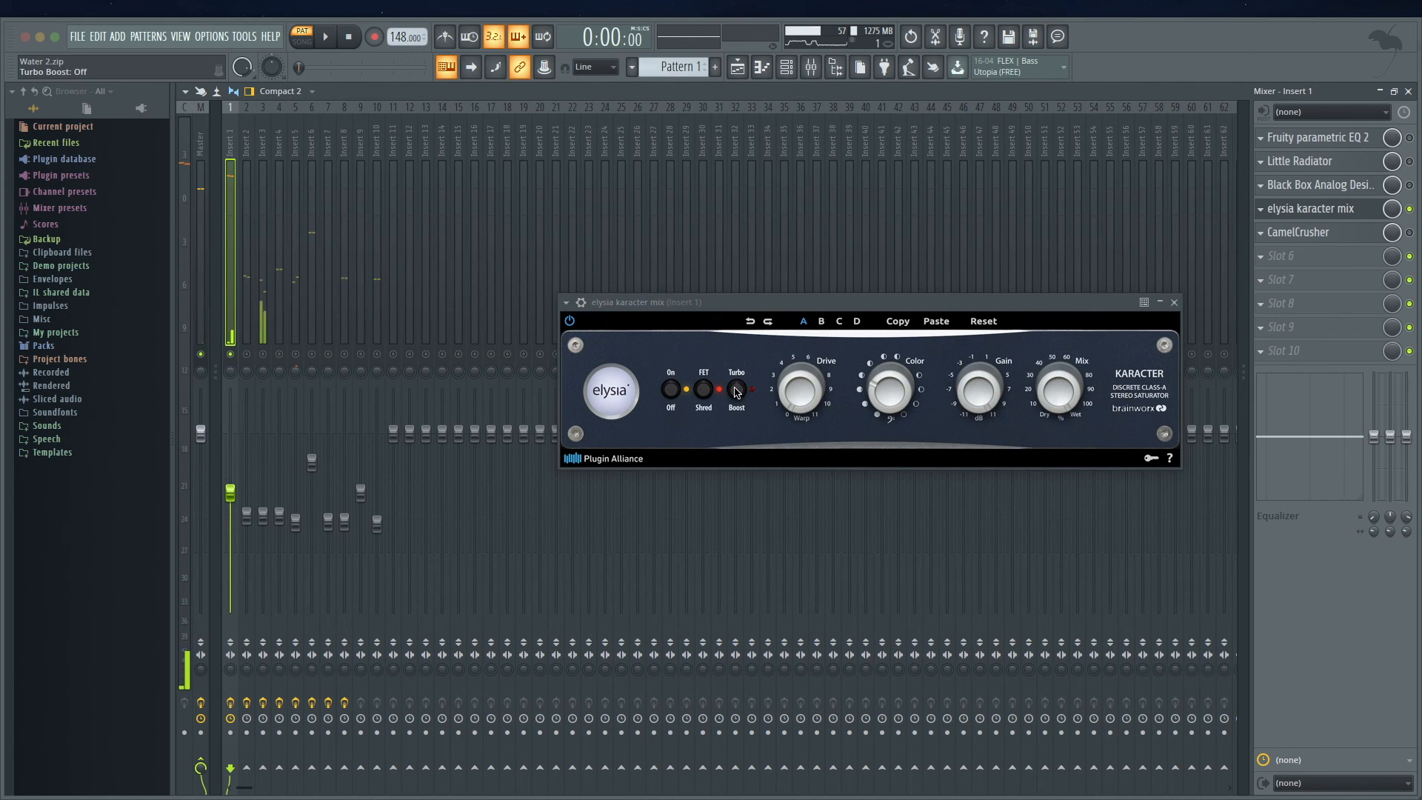
key(space)
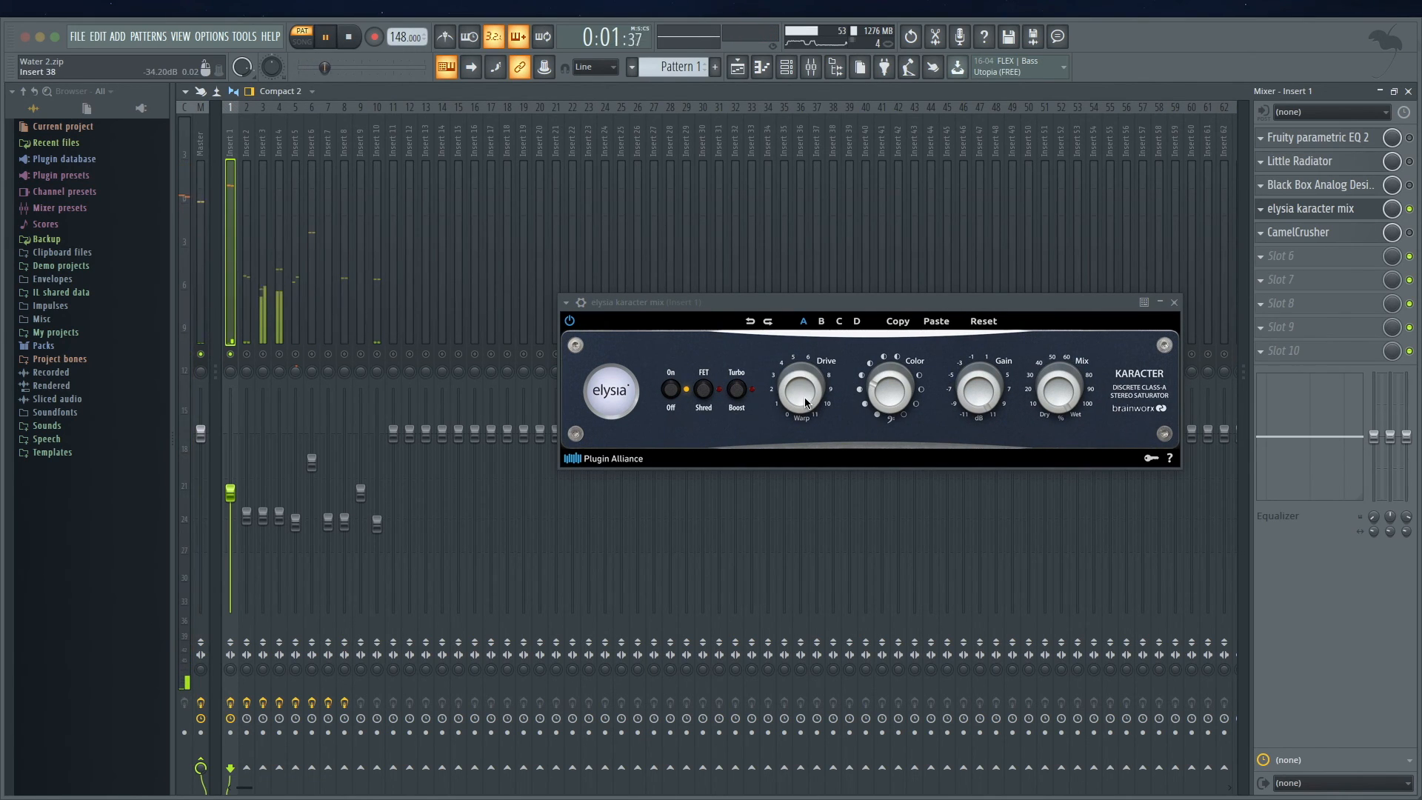
drag(875, 390, 943, 264)
key(space)
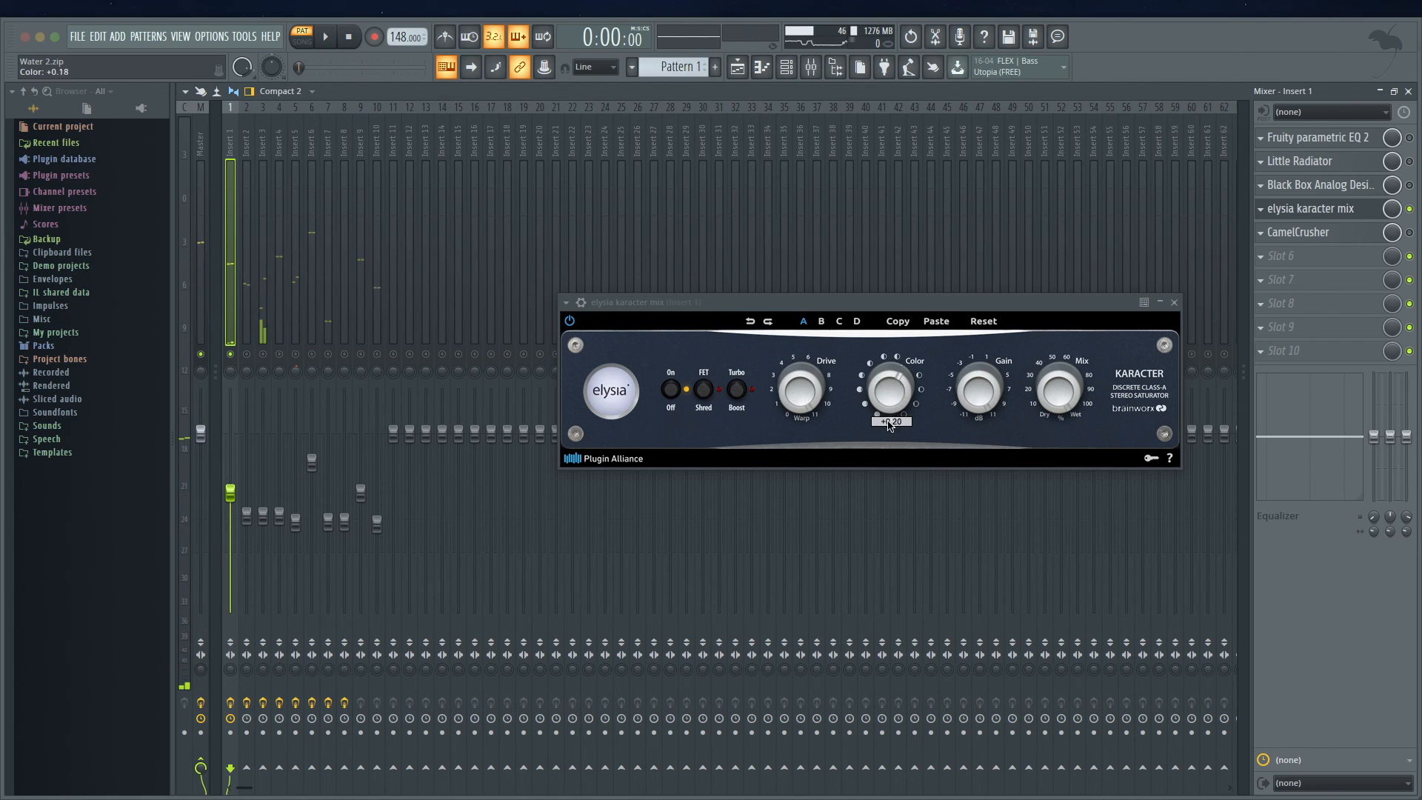
Play the pattern while turning karacter mix's Color down to -1.00
drag(908, 387, 896, 407)
key(space)
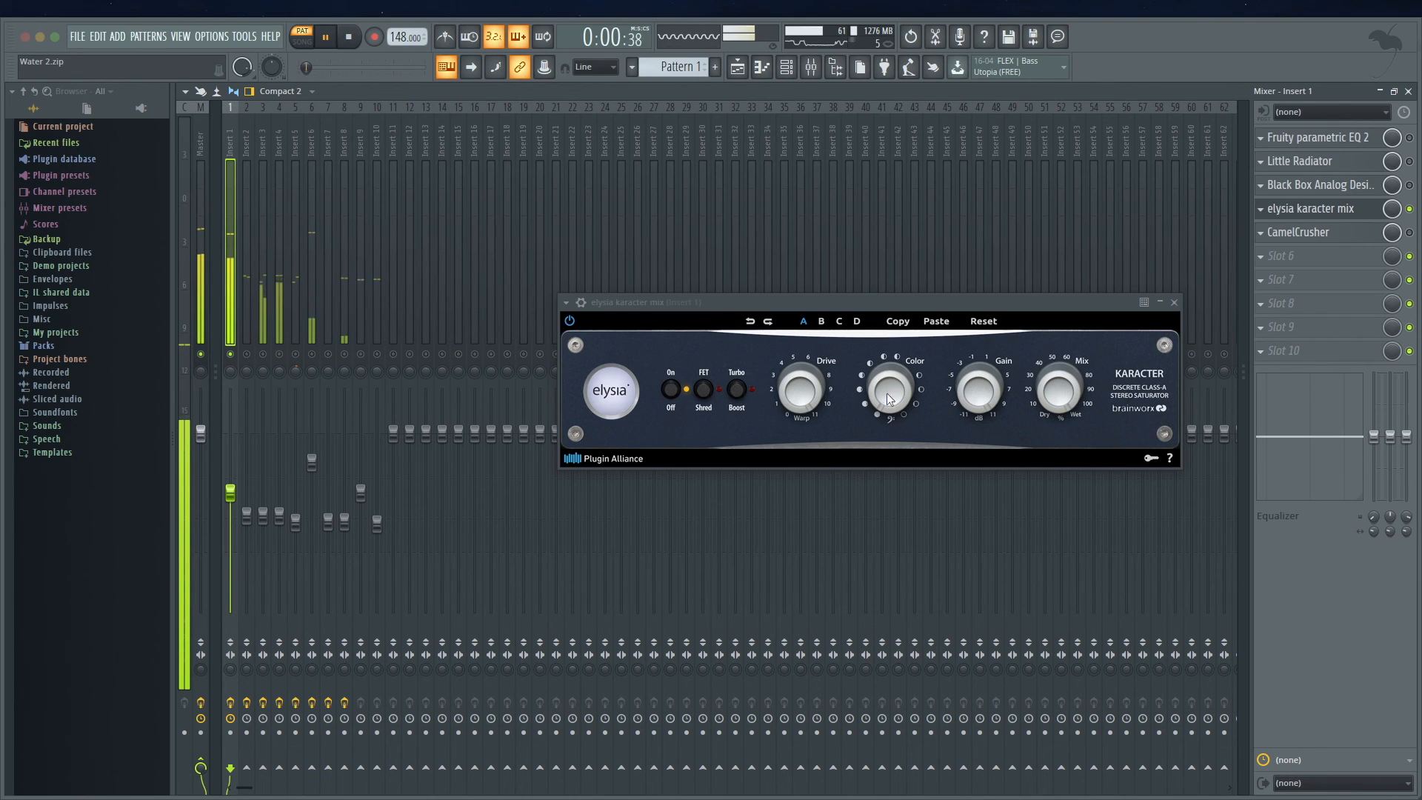
drag(895, 393, 874, 435)
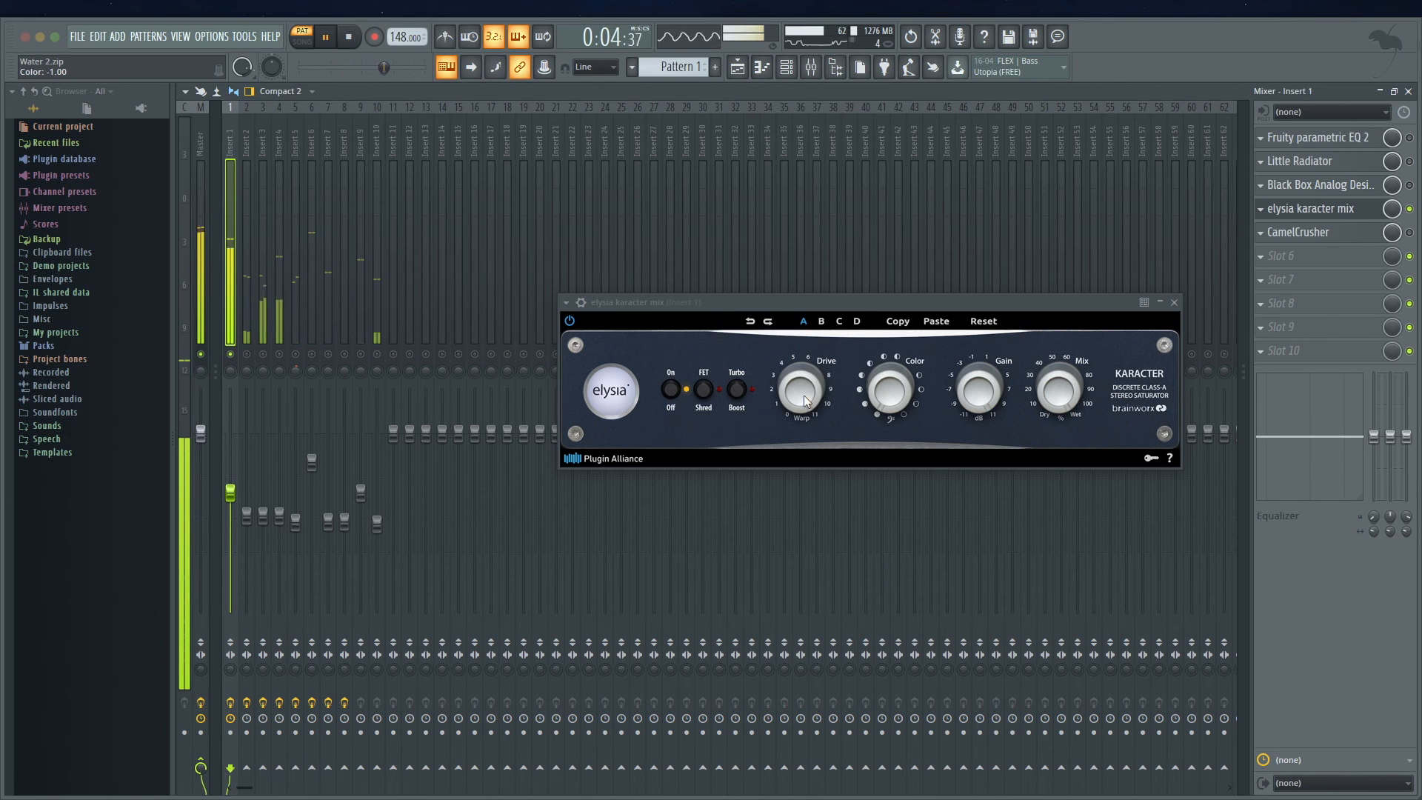
Toggle karacter mix's Turbo Boost and FET Shred during playback to compare their distortion, and stop playback
click(743, 391)
click(704, 392)
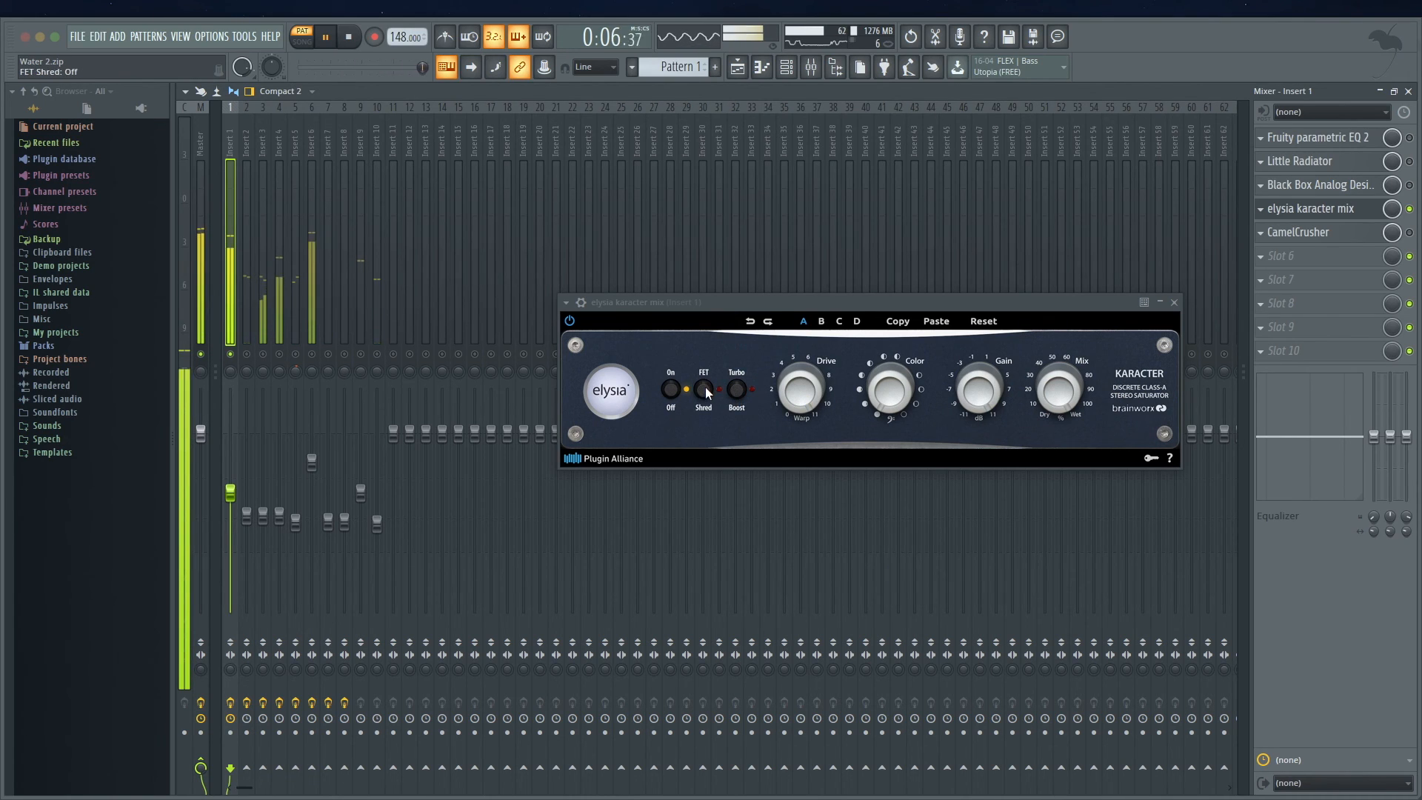
click(735, 394)
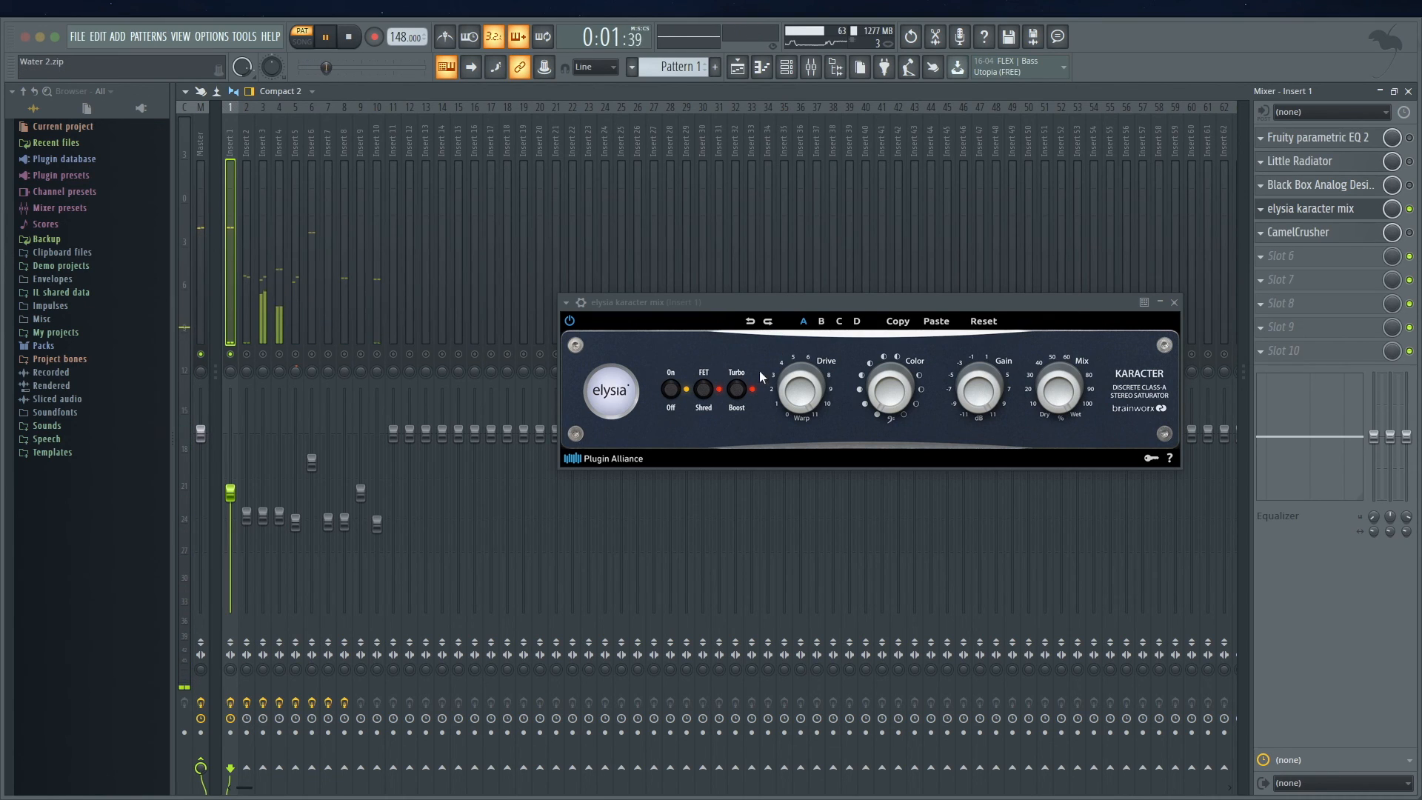
key(space)
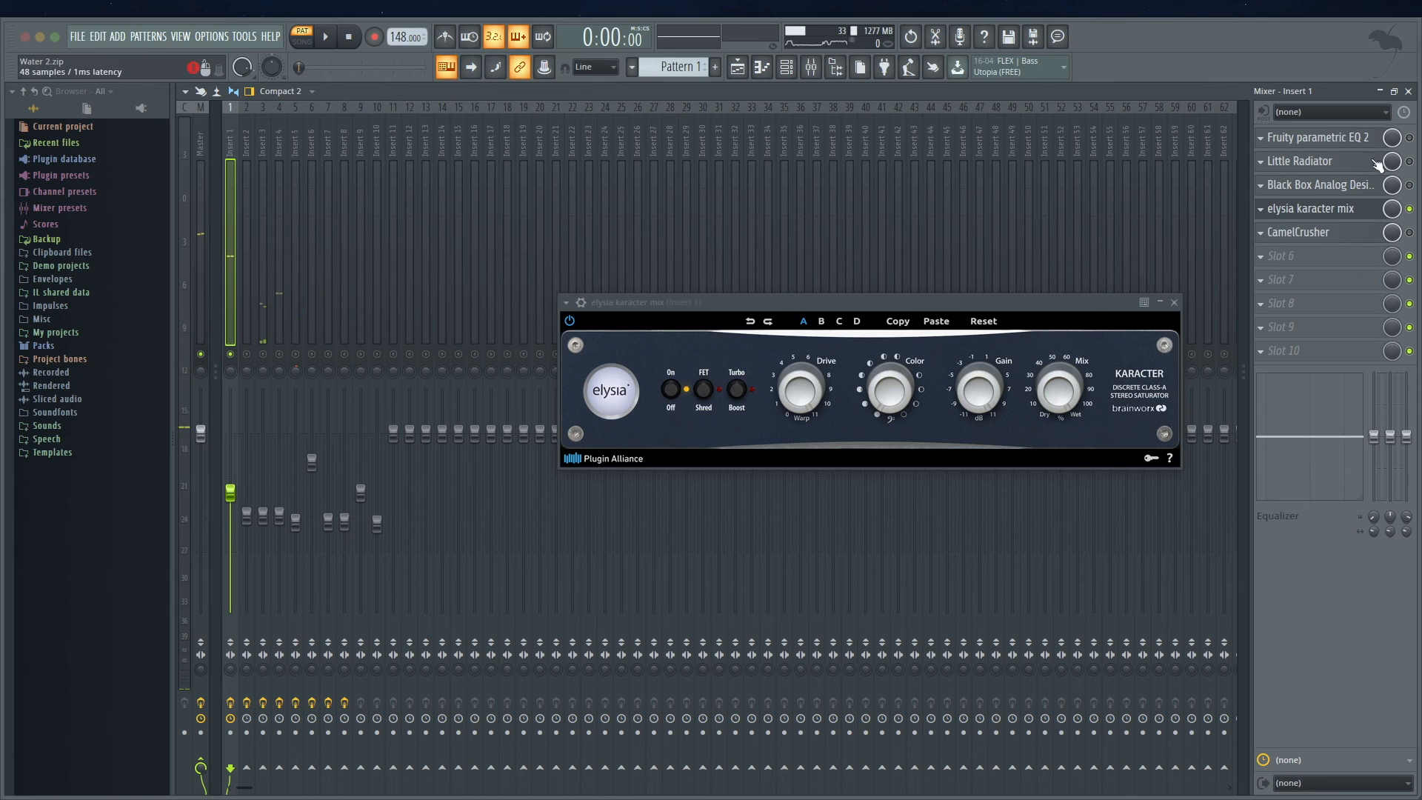
Swap karacter mix for CamelCrusher on Insert 1 and load its Tube Warmth patch during playback
click(1333, 233)
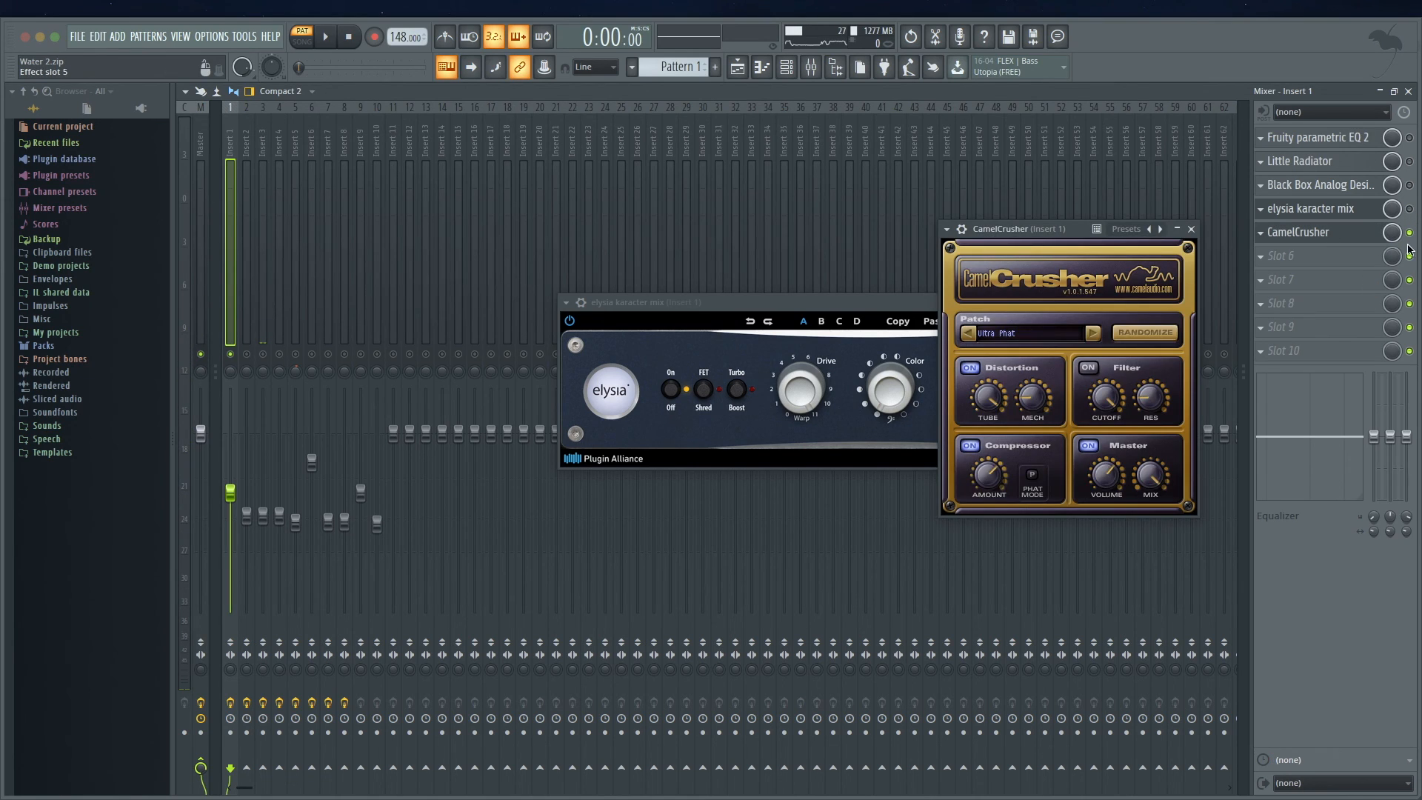
click(1174, 302)
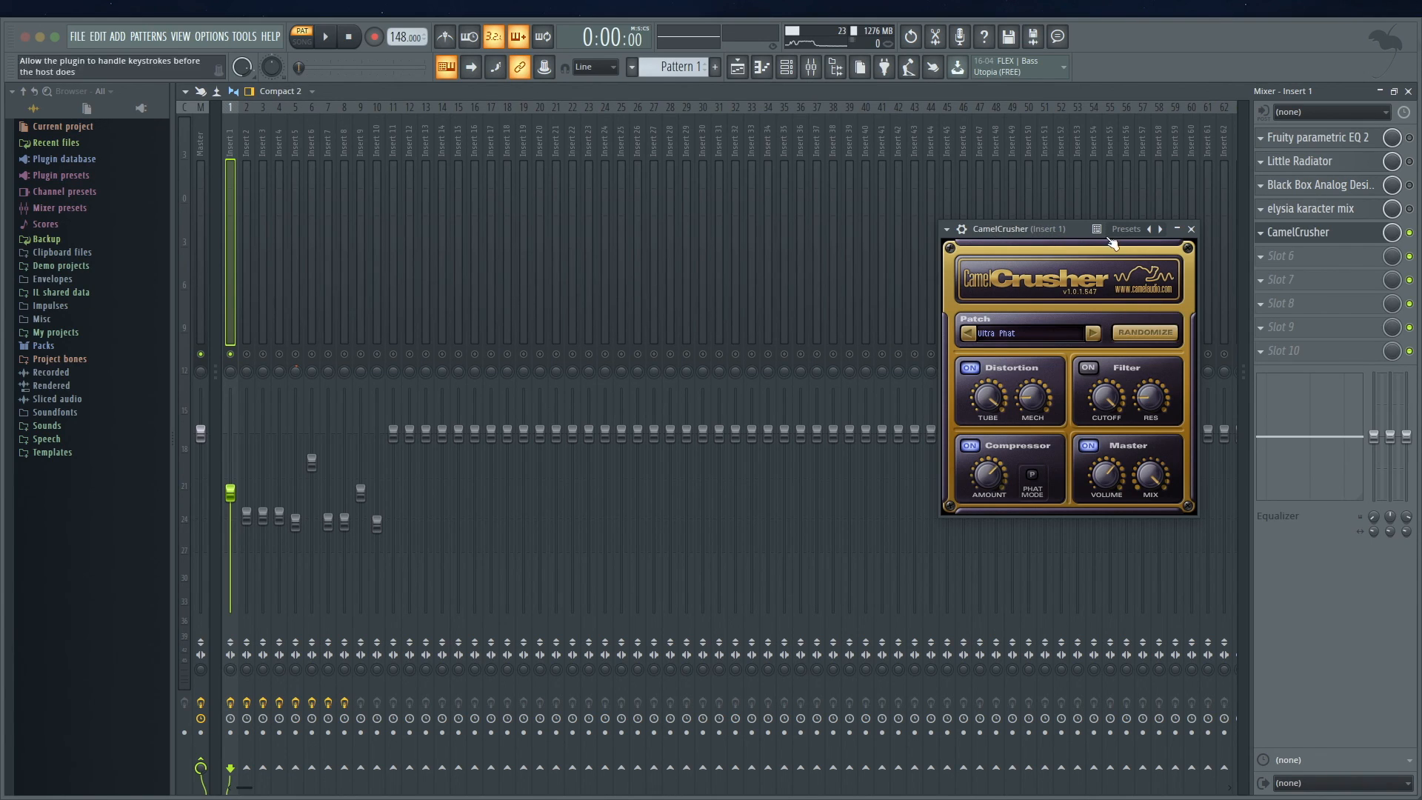
key(space)
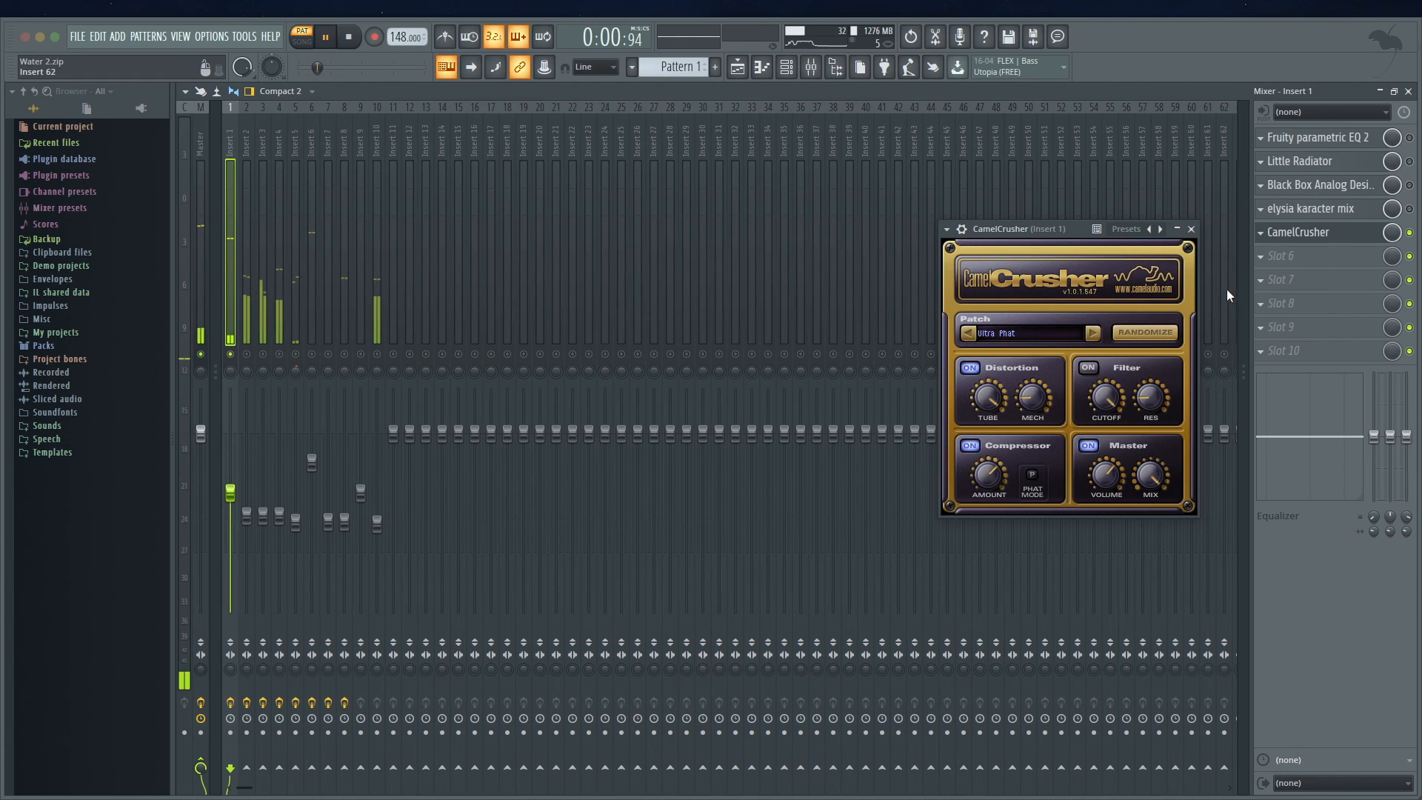
click(1034, 335)
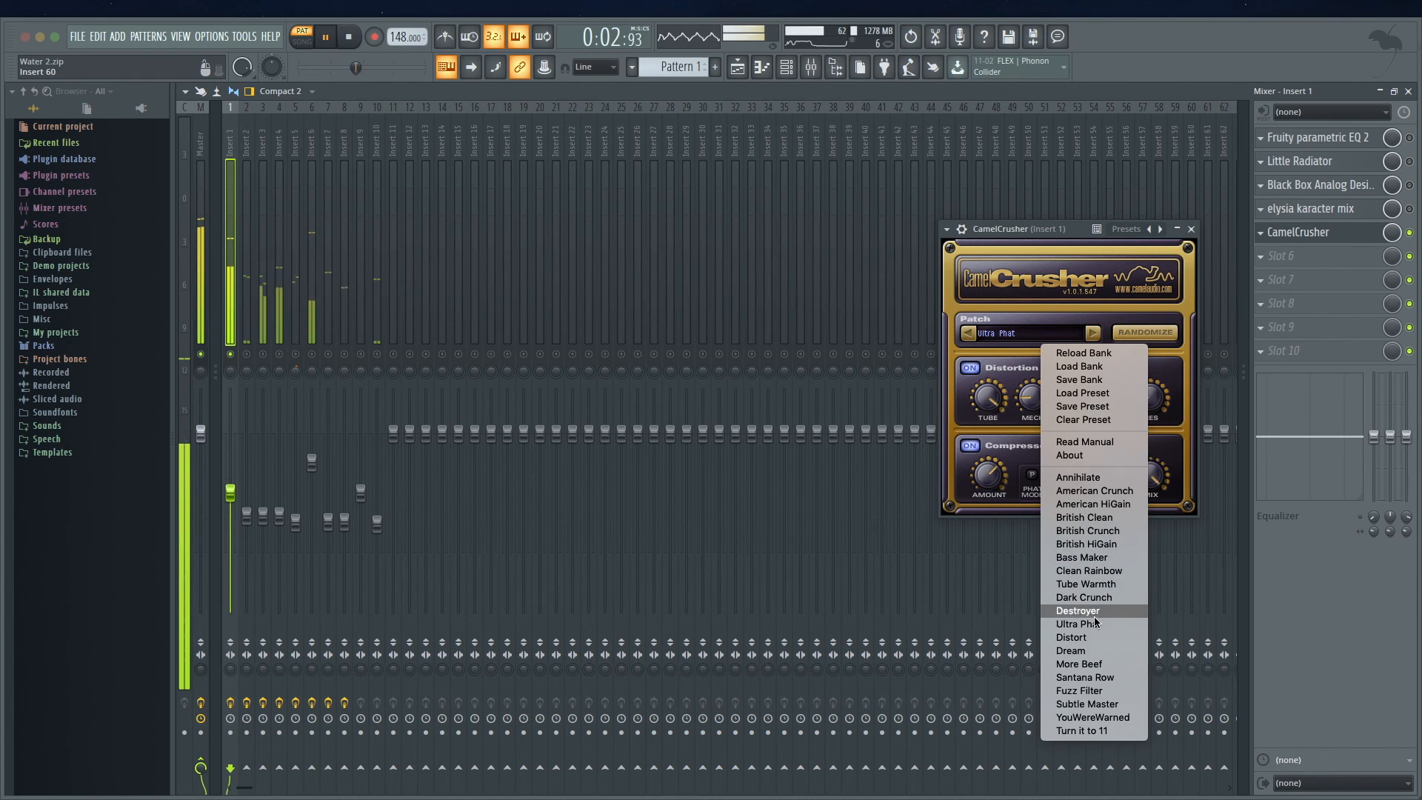
click(1100, 585)
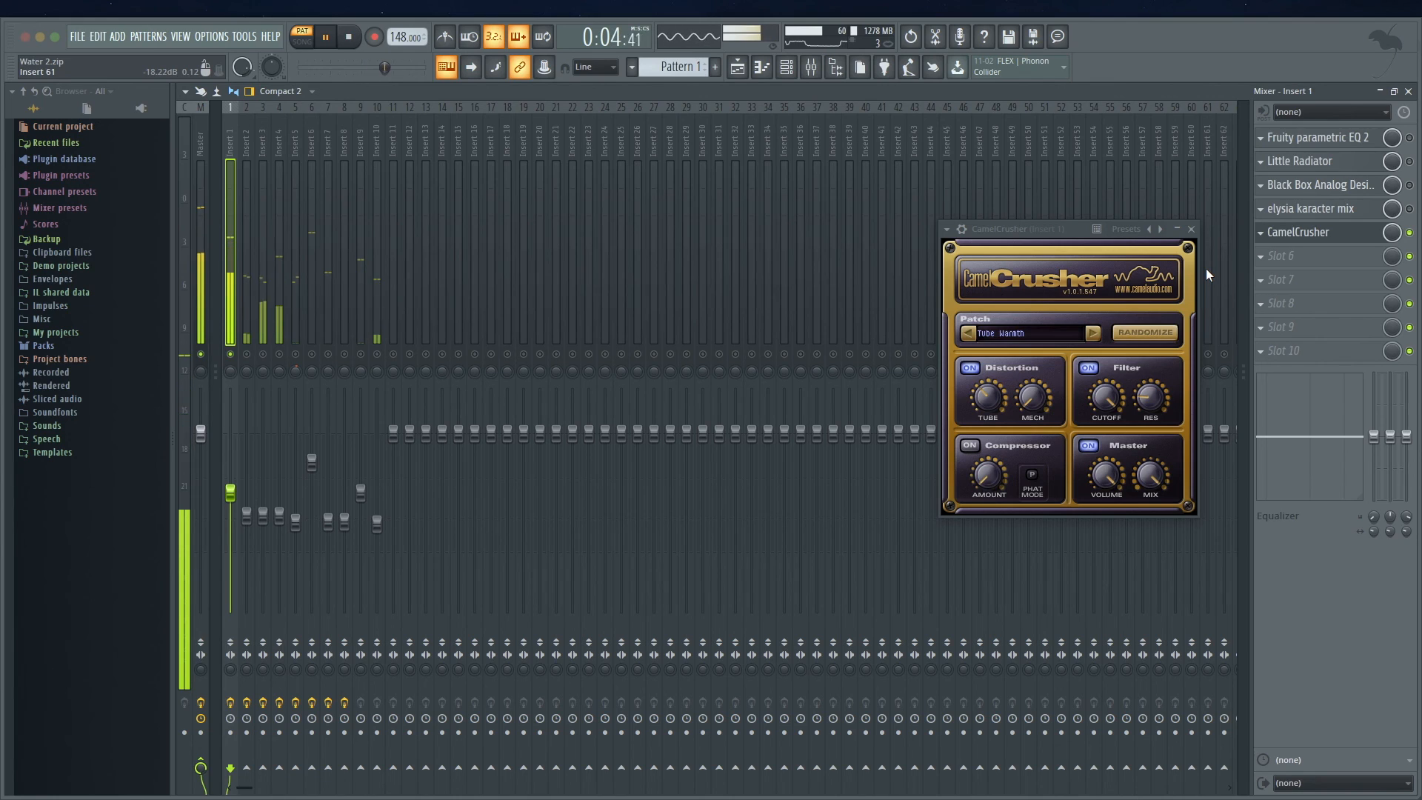
Close CamelCrusher, compare the 808 with the four saturation plugins bypassed and enabled during playback, and stop playback
click(1192, 230)
click(1410, 235)
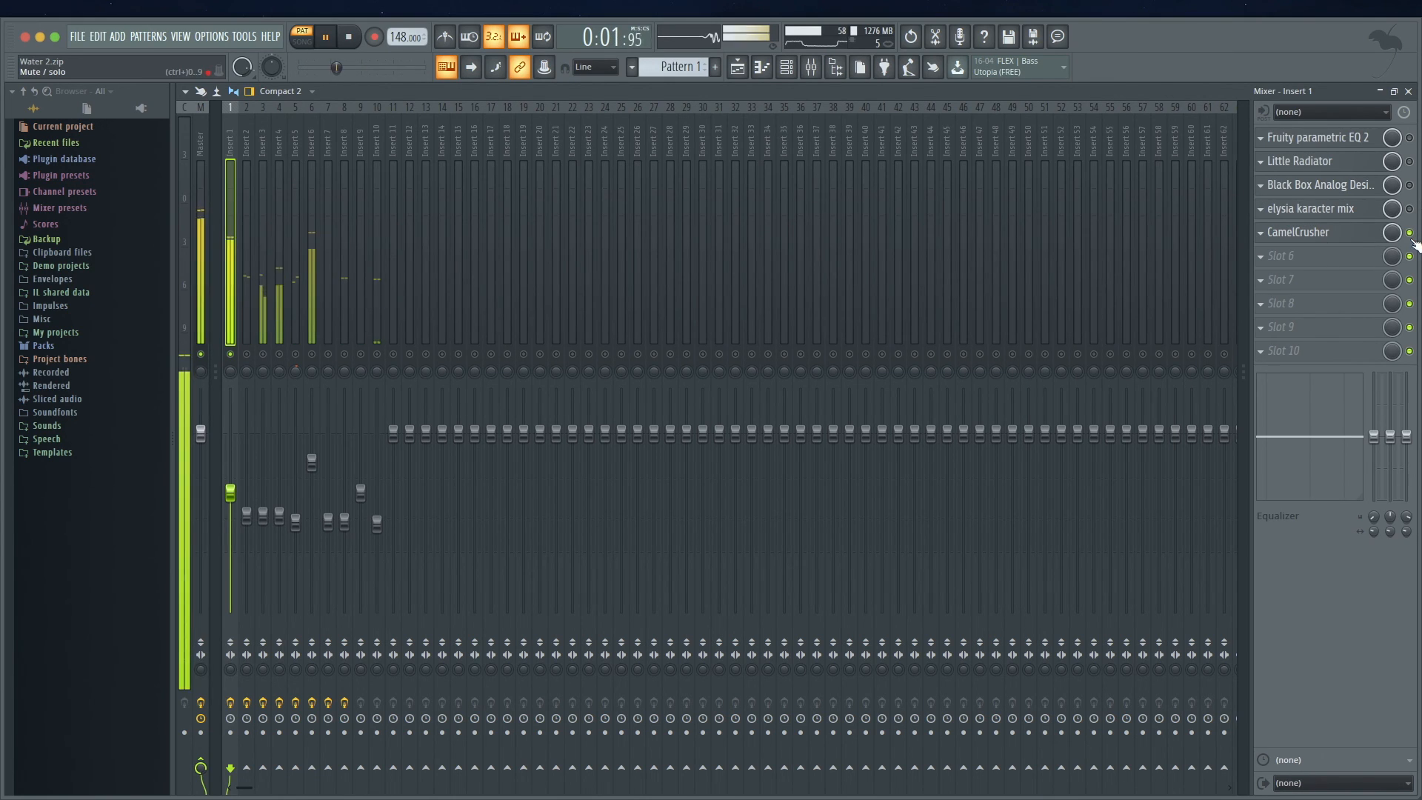
click(1409, 161)
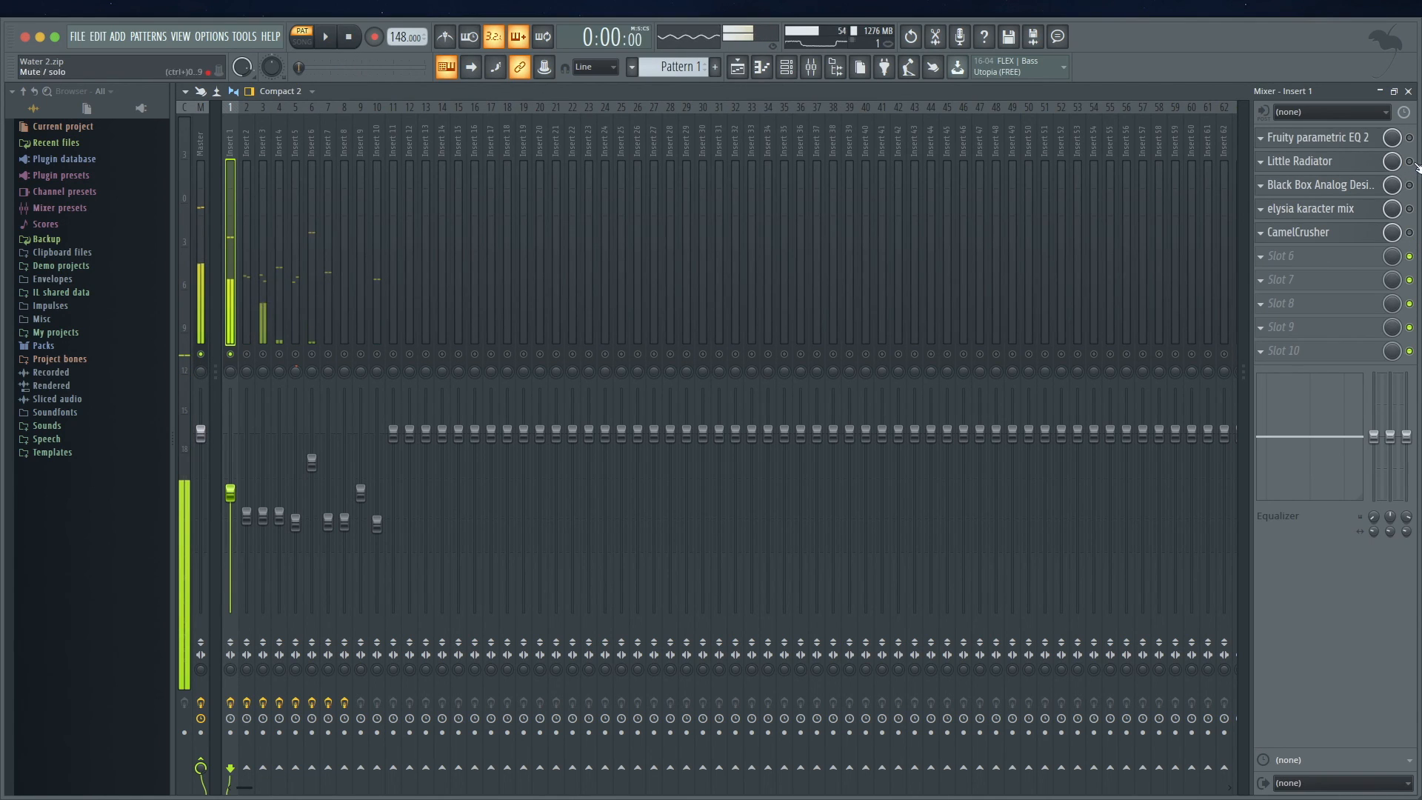
click(1409, 161)
click(1409, 185)
click(1411, 209)
click(1412, 234)
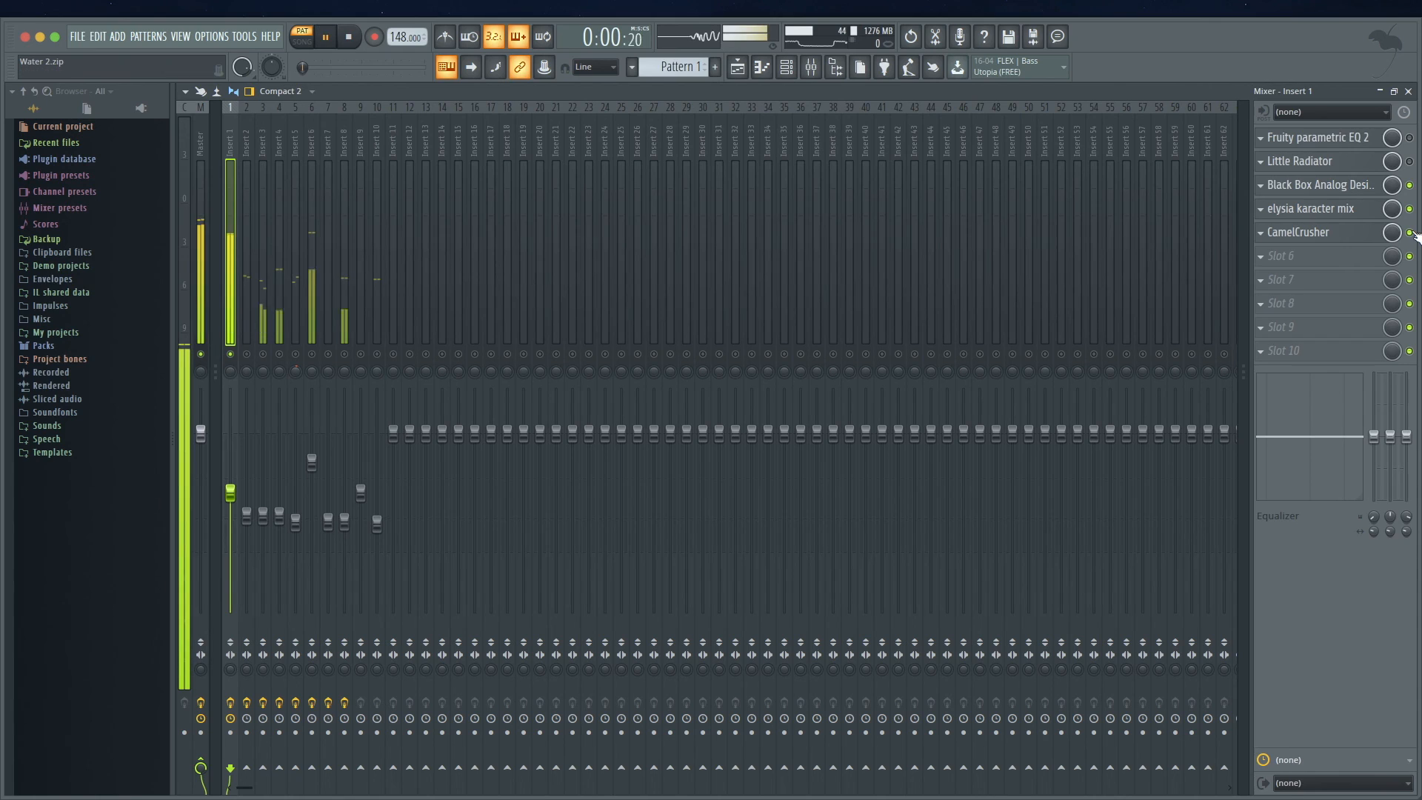
click(1409, 161)
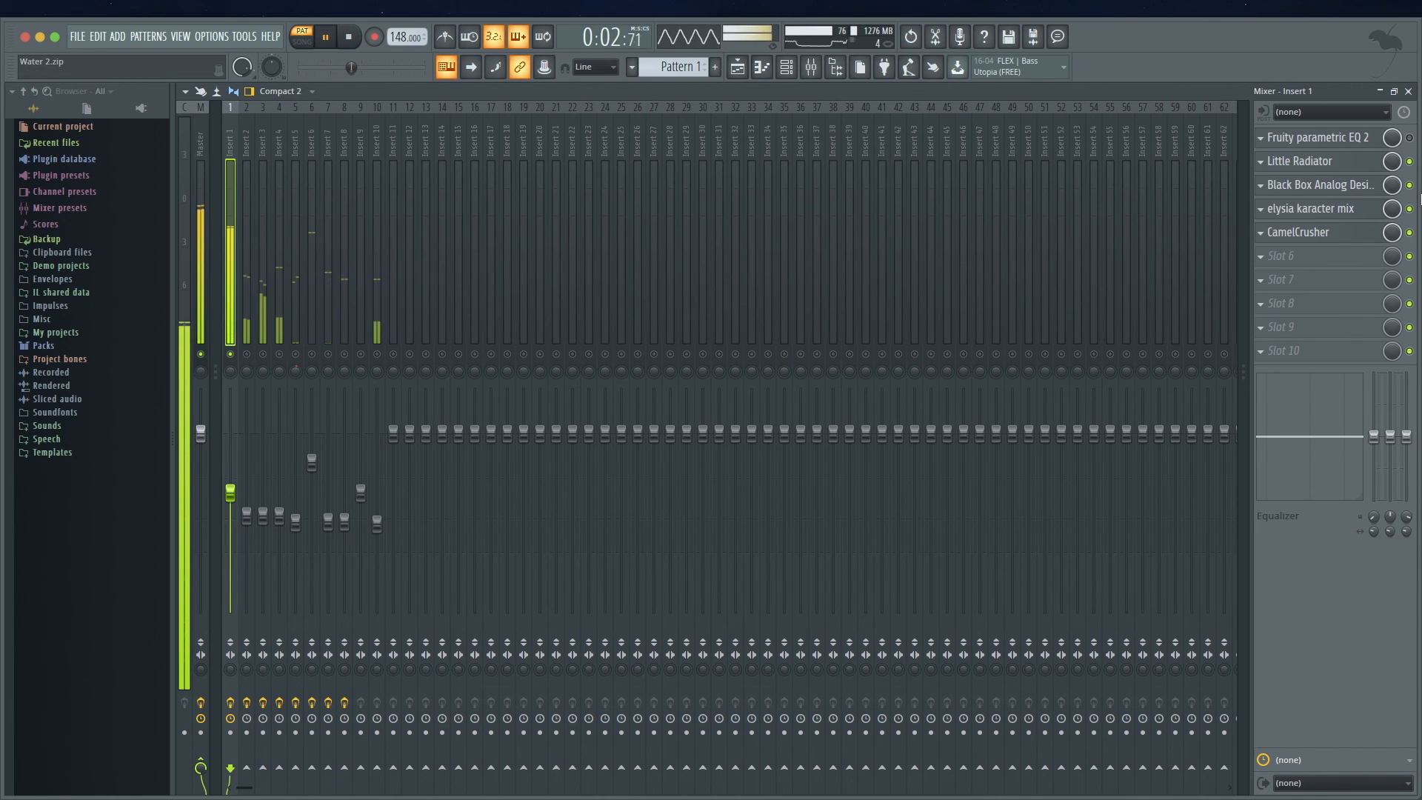
key(space)
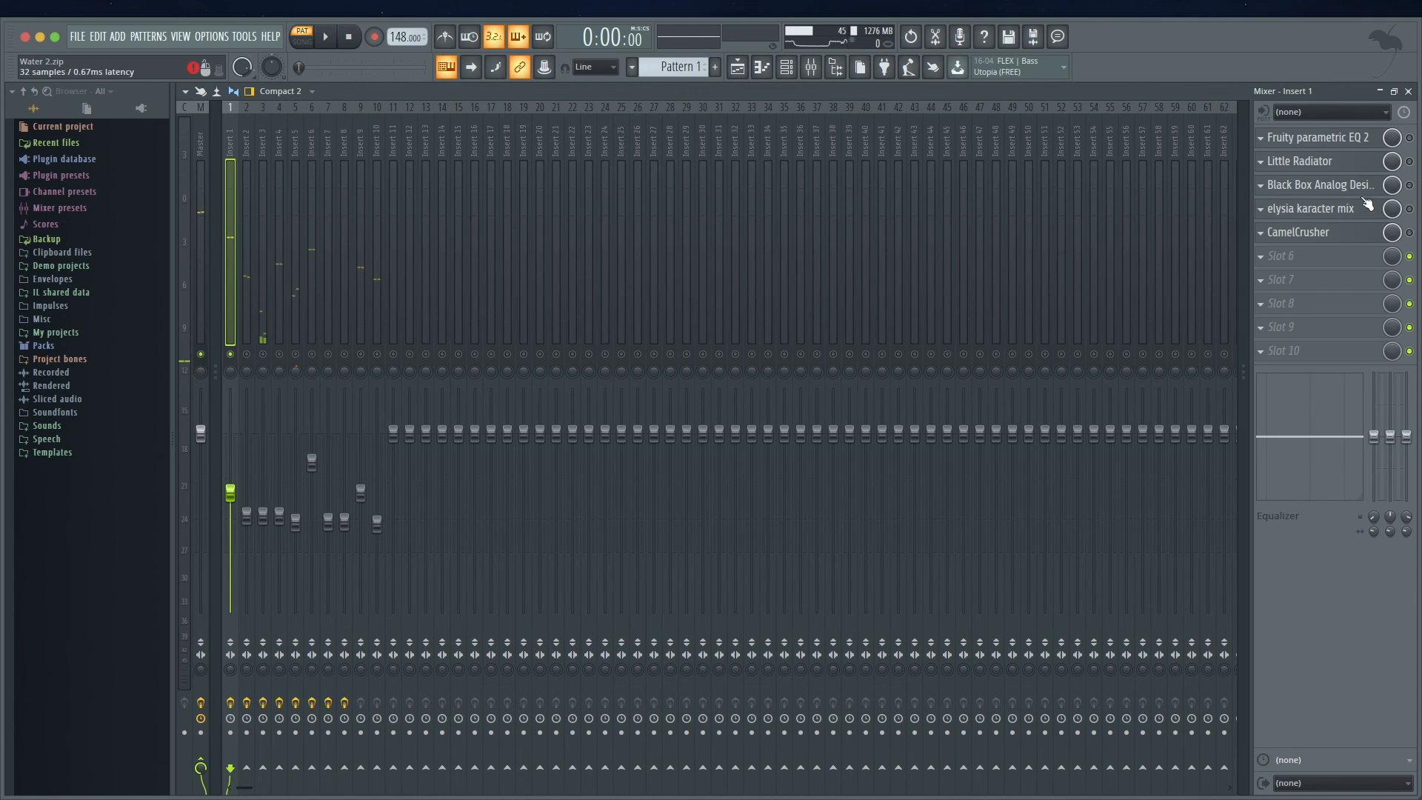
click(1338, 163)
click(1338, 163)
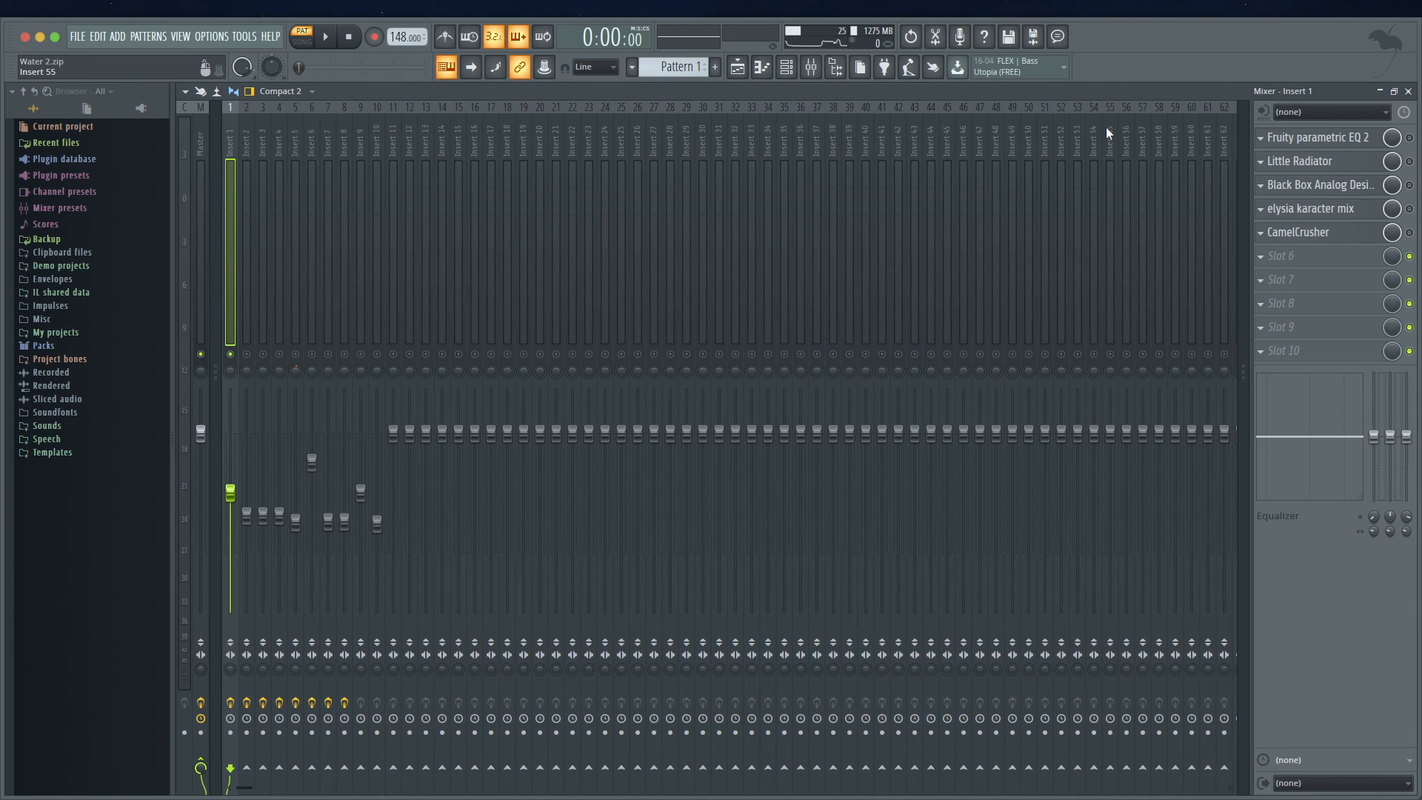
click(1410, 91)
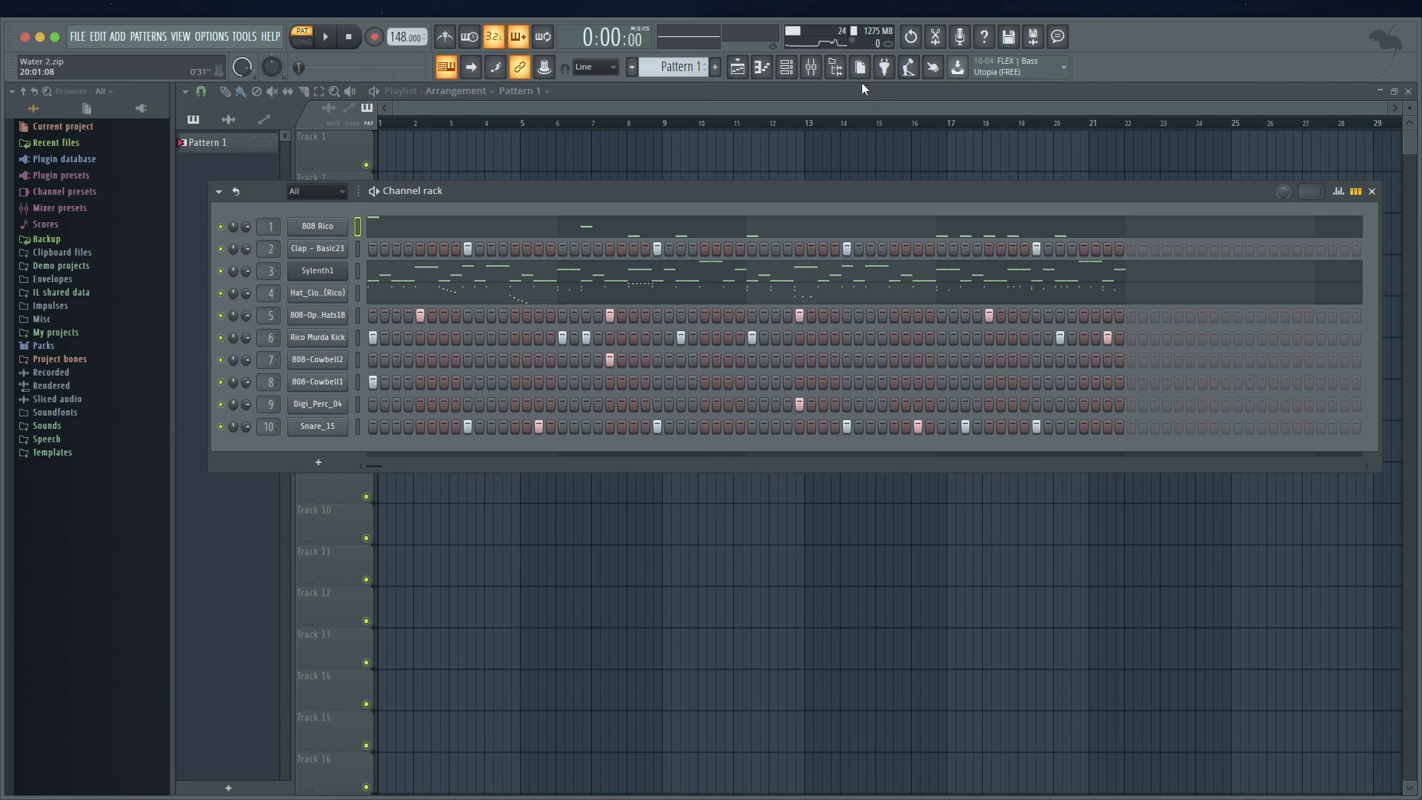
click(811, 68)
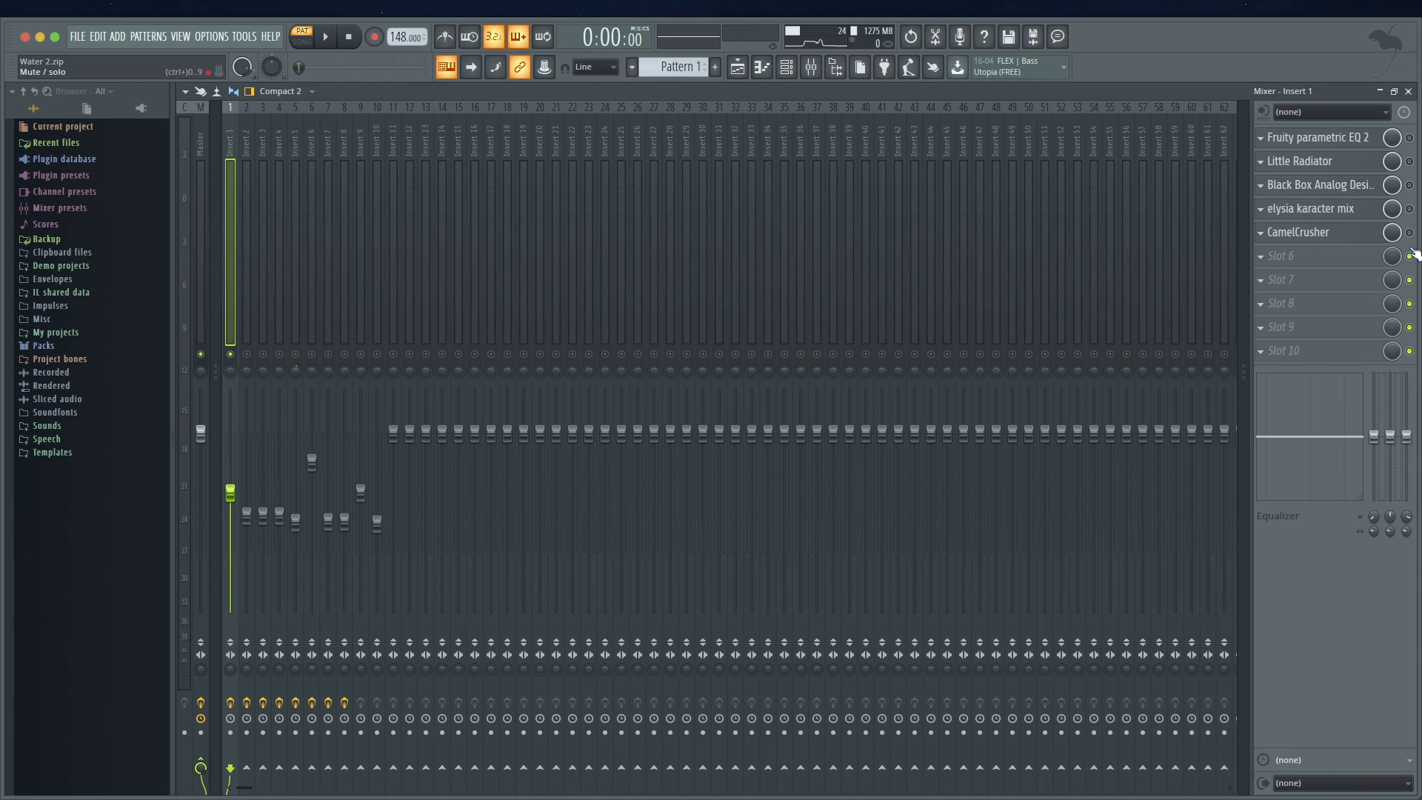
click(1372, 234)
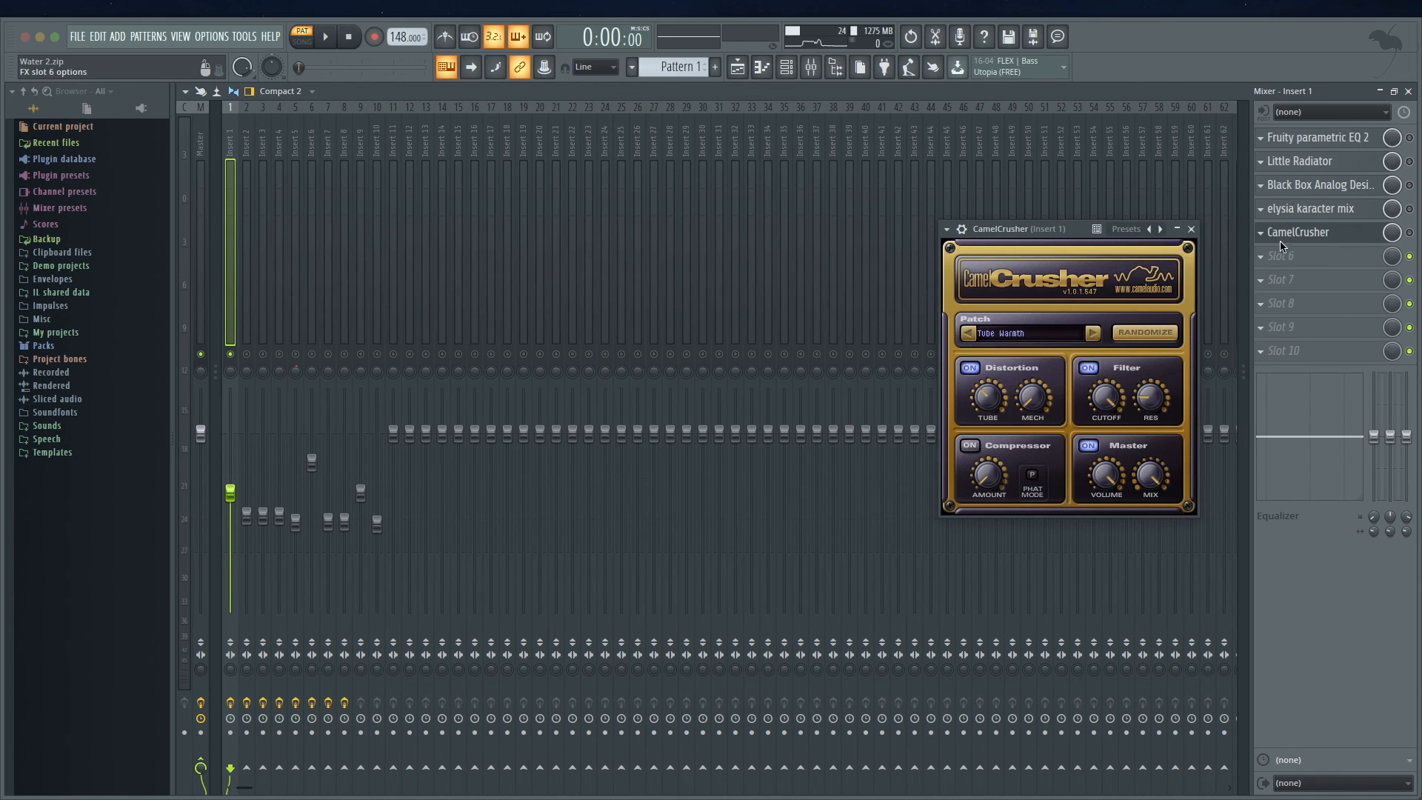
click(1188, 230)
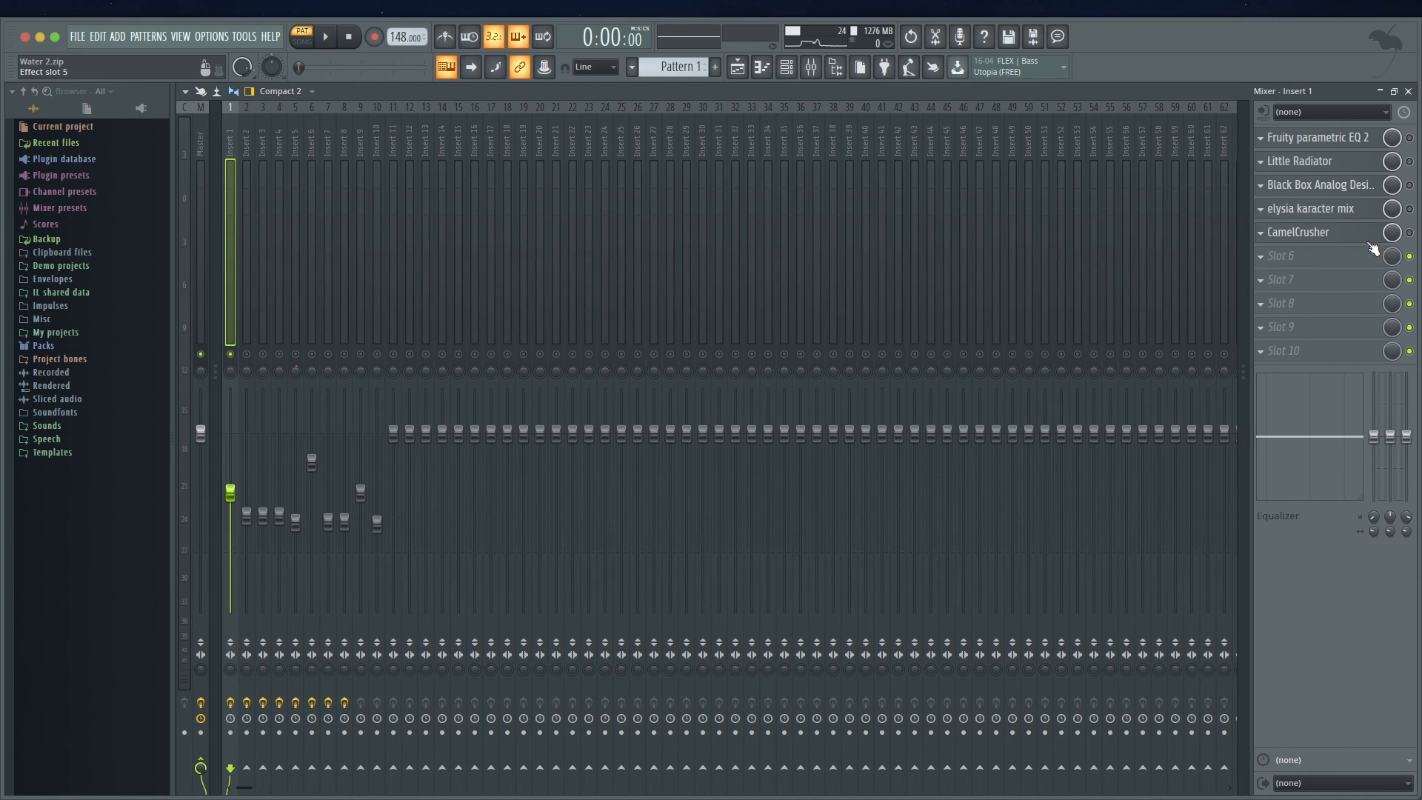
click(1177, 229)
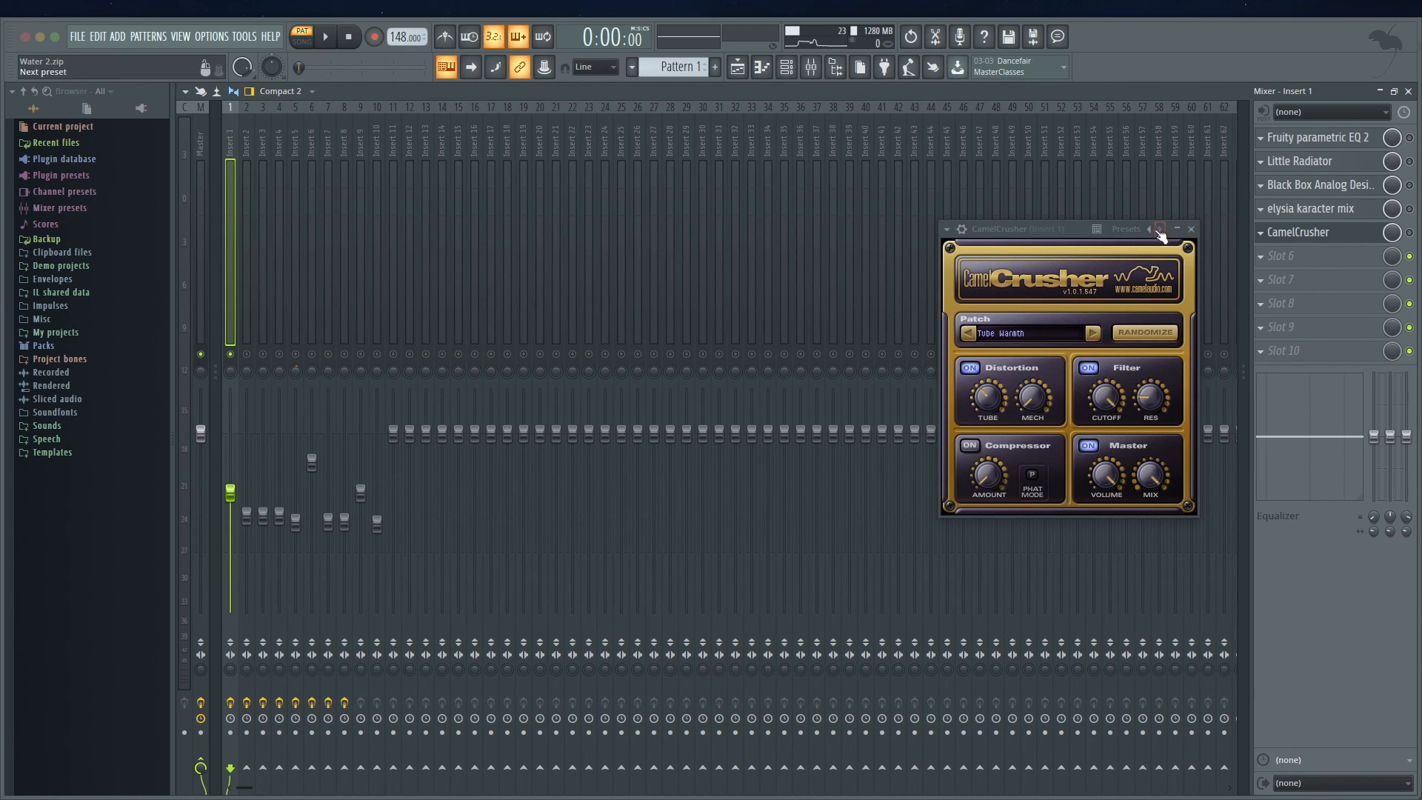
click(1192, 230)
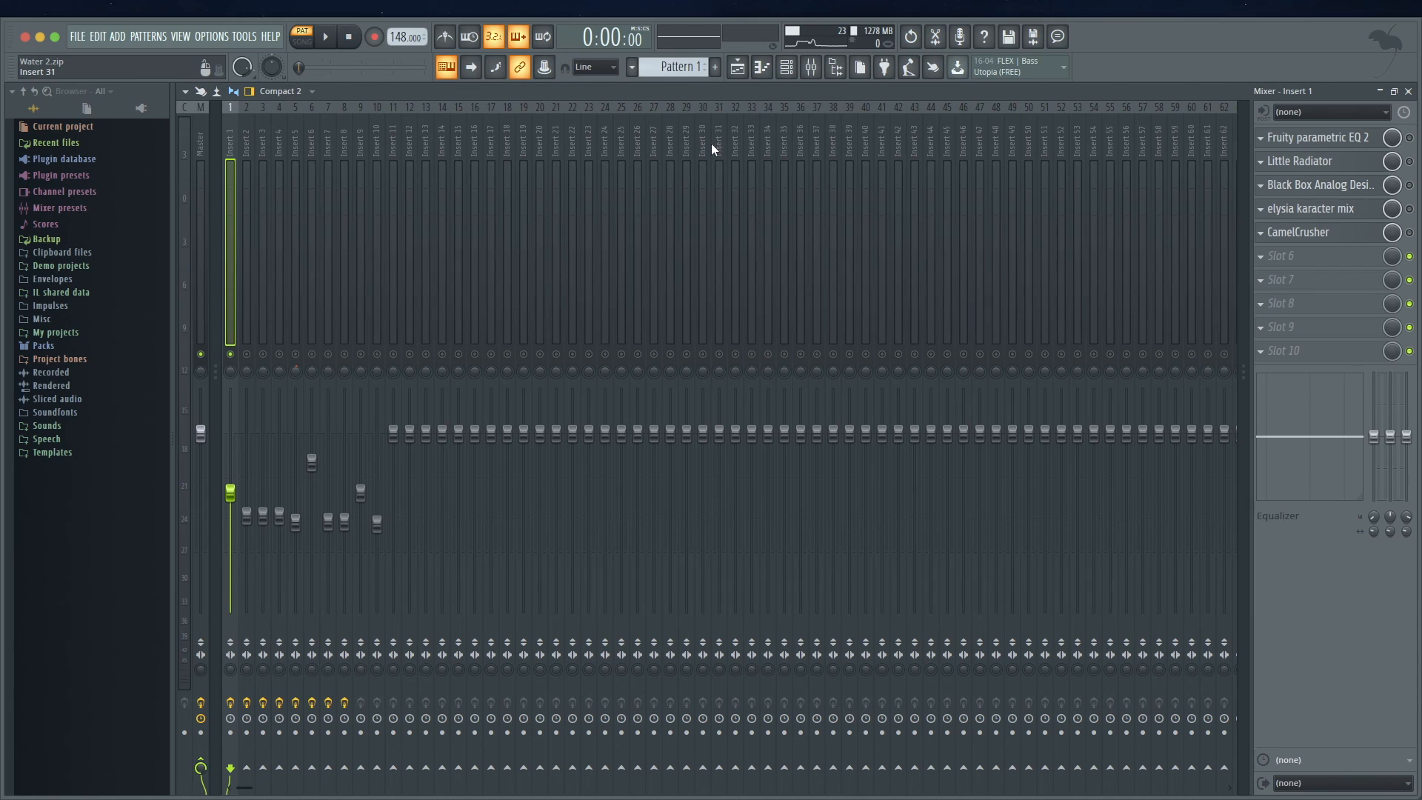
click(205, 153)
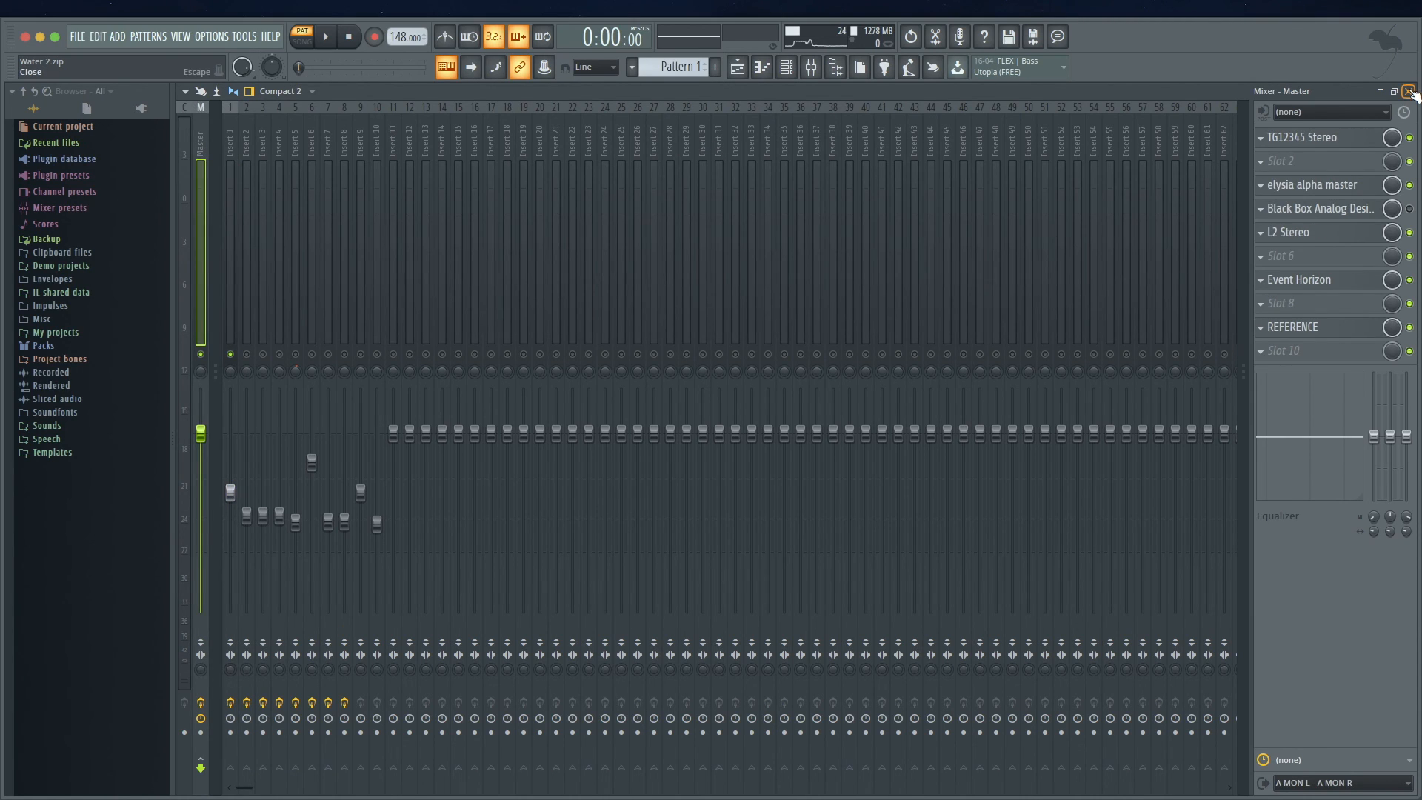
click(233, 151)
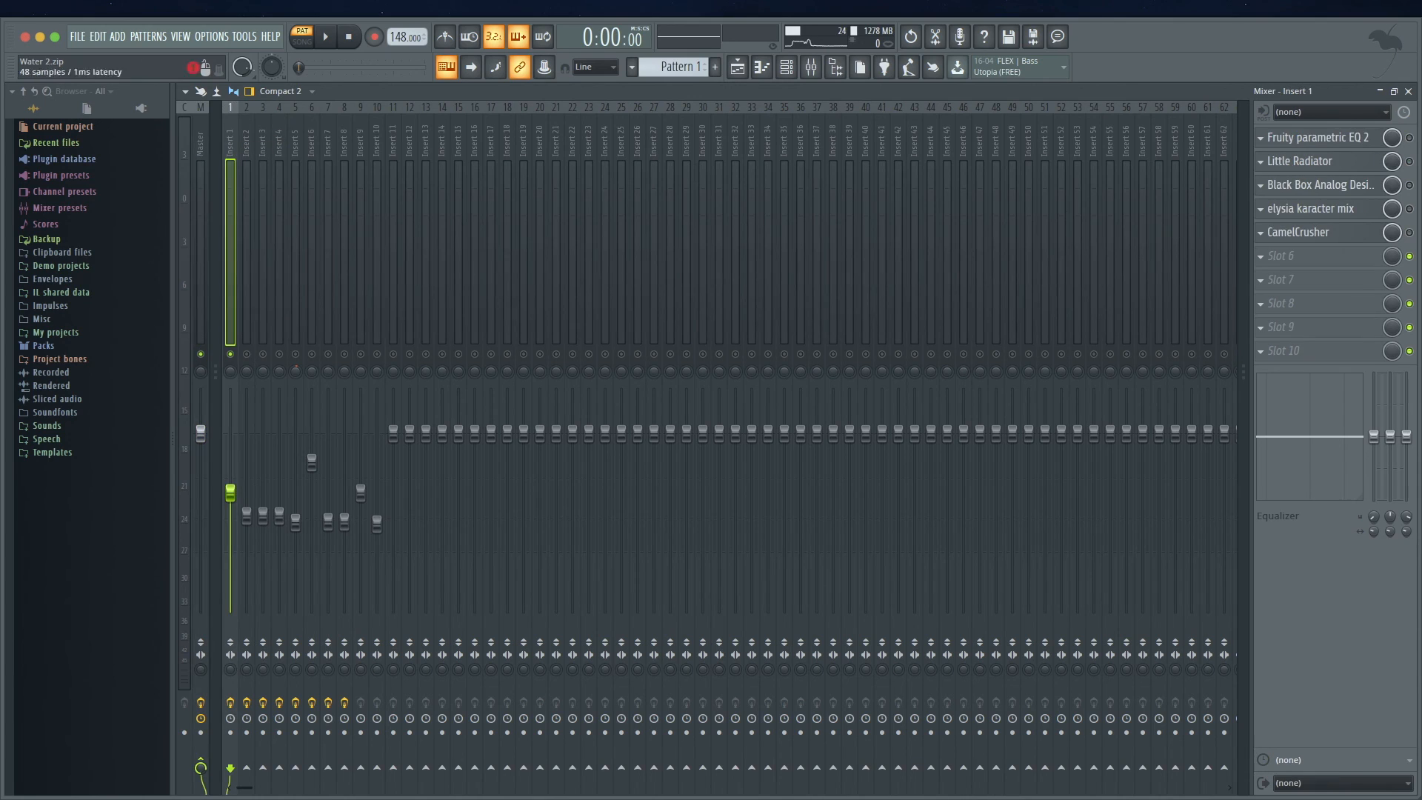
Open Little Radiator and the HG-2 from Insert 1, and place the HG-2 window directly below Little Radiator
click(1333, 162)
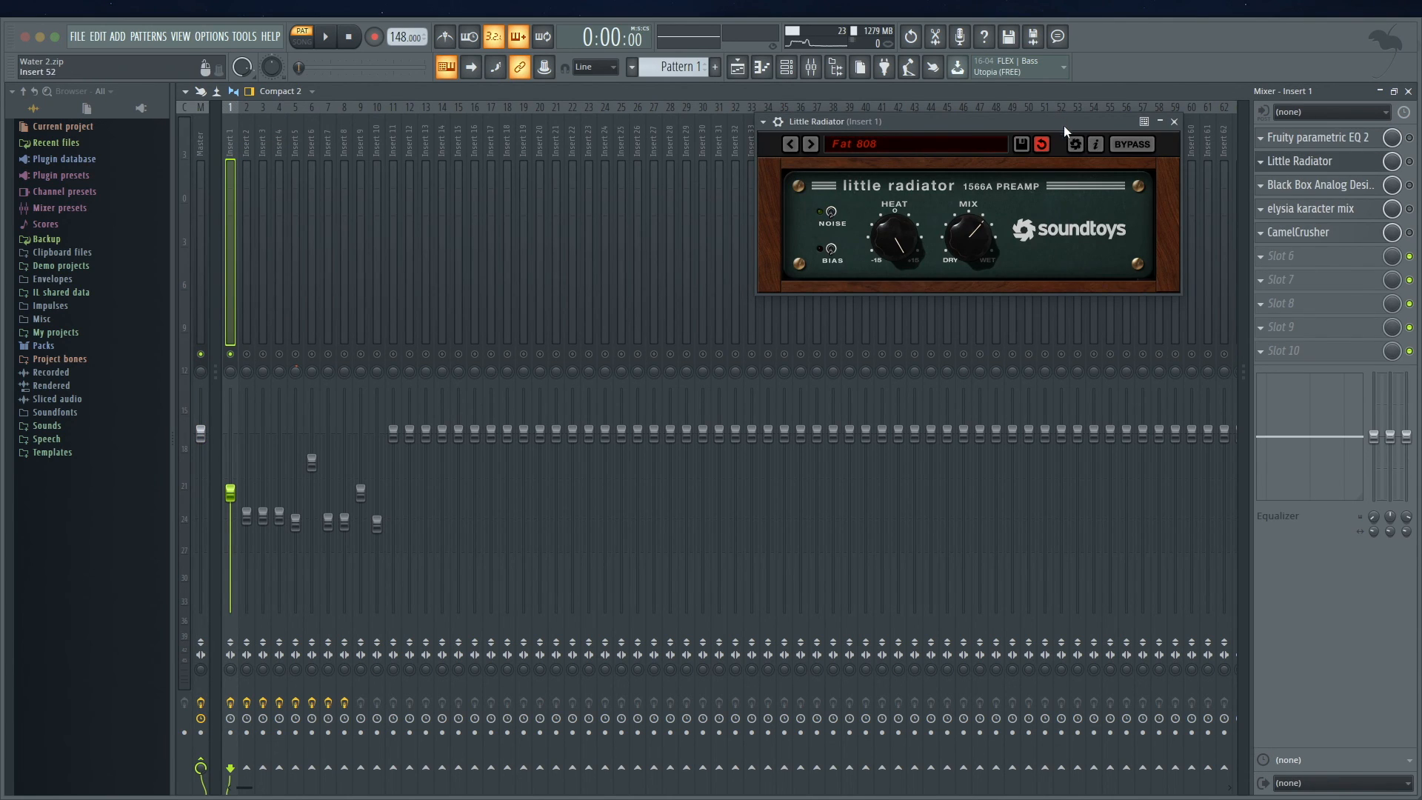
click(1314, 233)
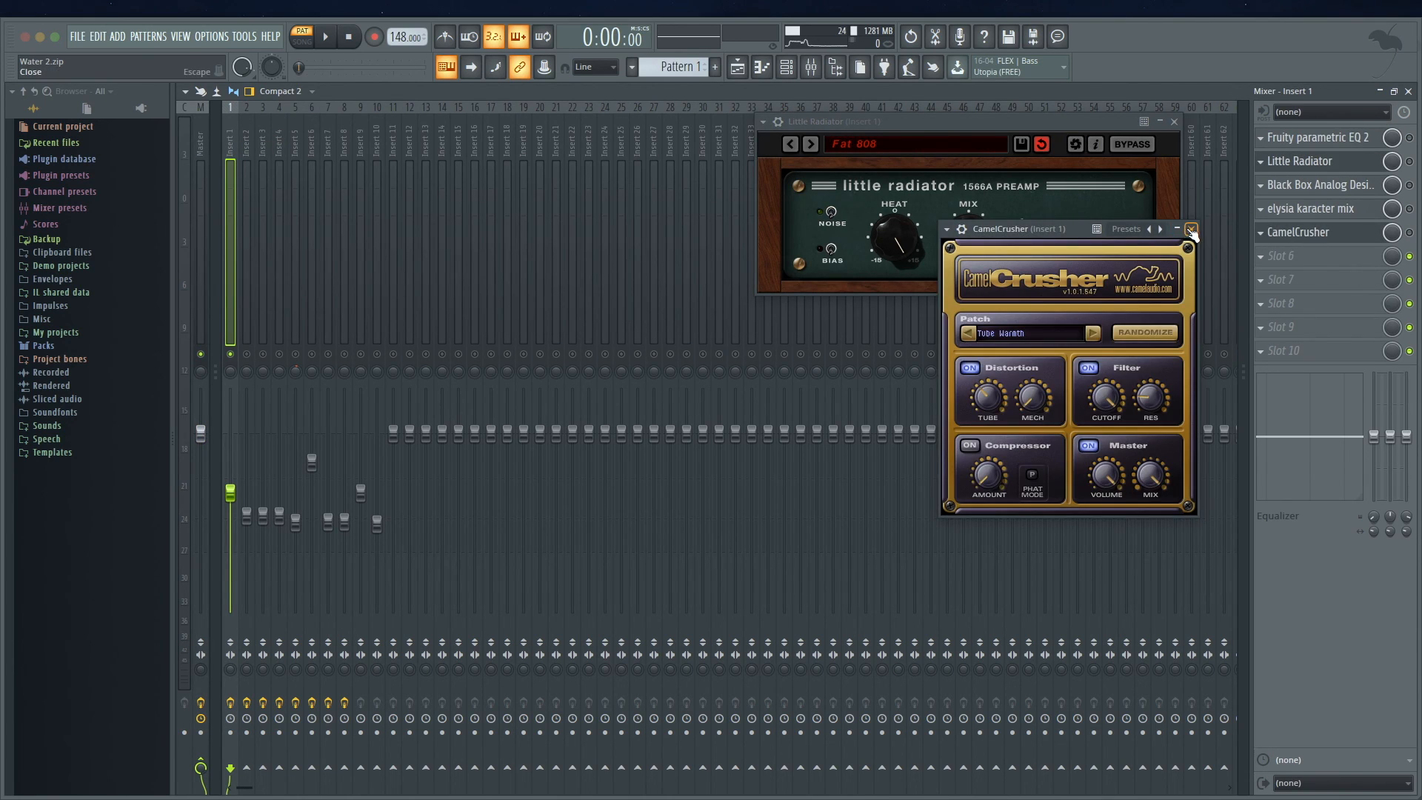
click(1191, 231)
drag(1014, 134, 435, 104)
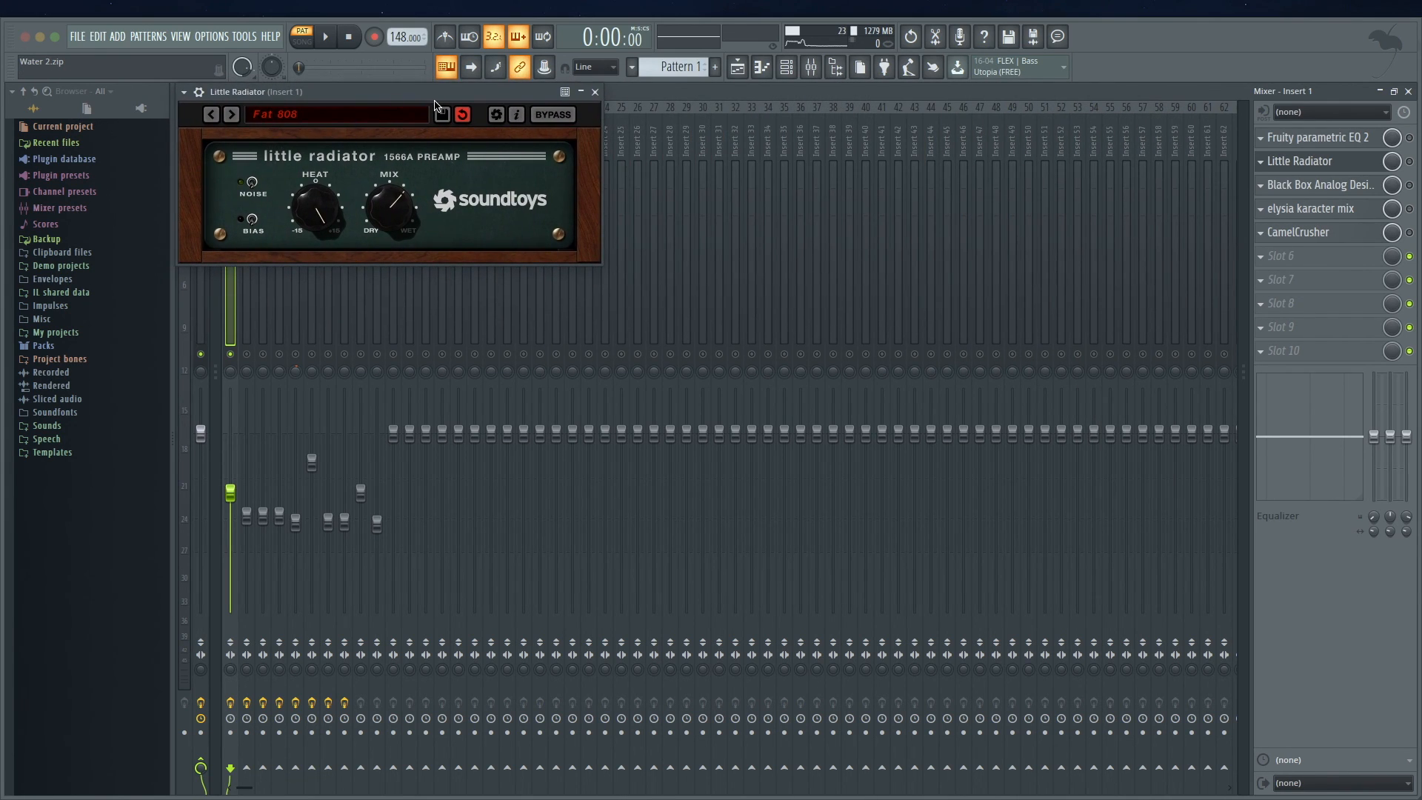
click(1353, 194)
drag(711, 218, 505, 289)
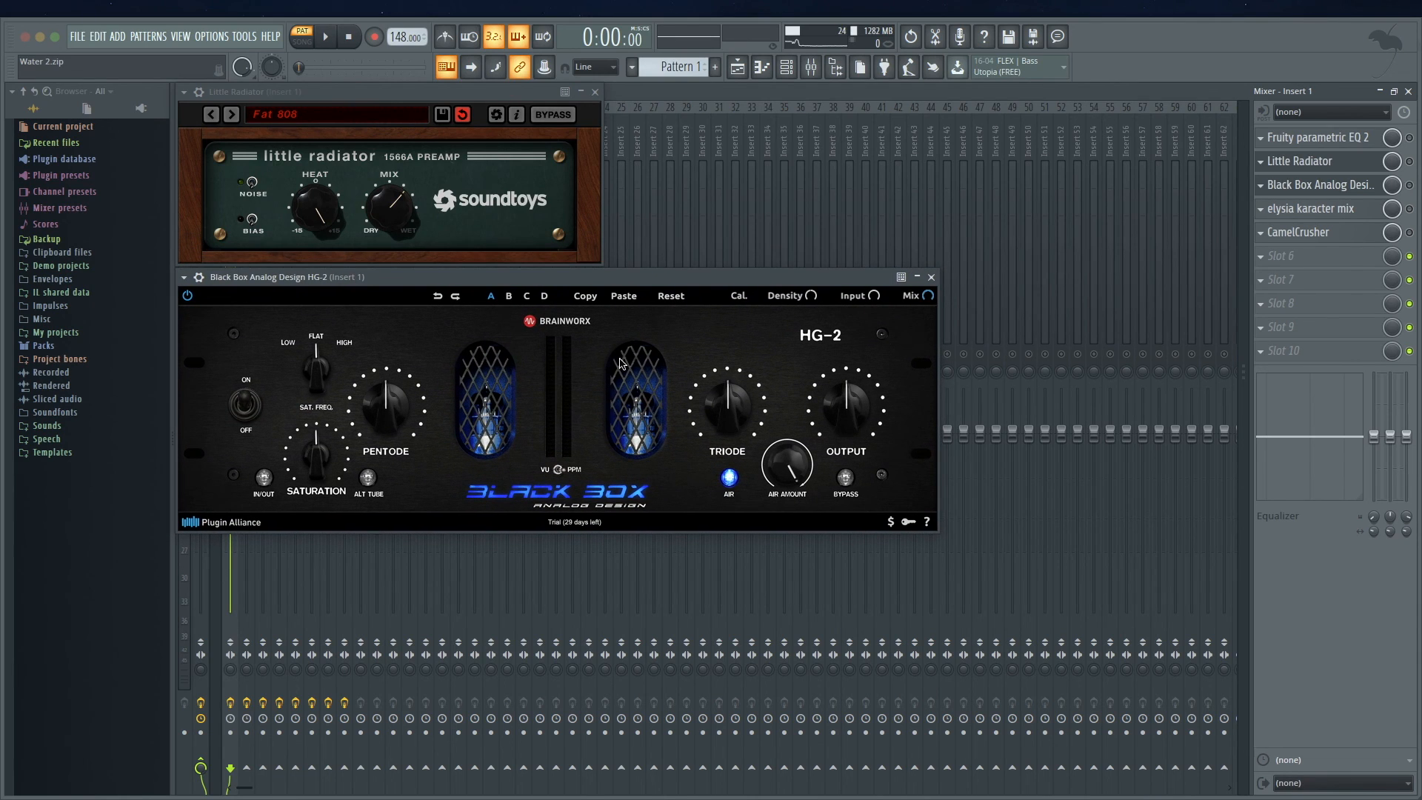
Open karacter mix and CamelCrusher, placing karacter mix below the HG-2 and CamelCrusher beside the other plugin windows
click(1353, 214)
drag(973, 310, 592, 552)
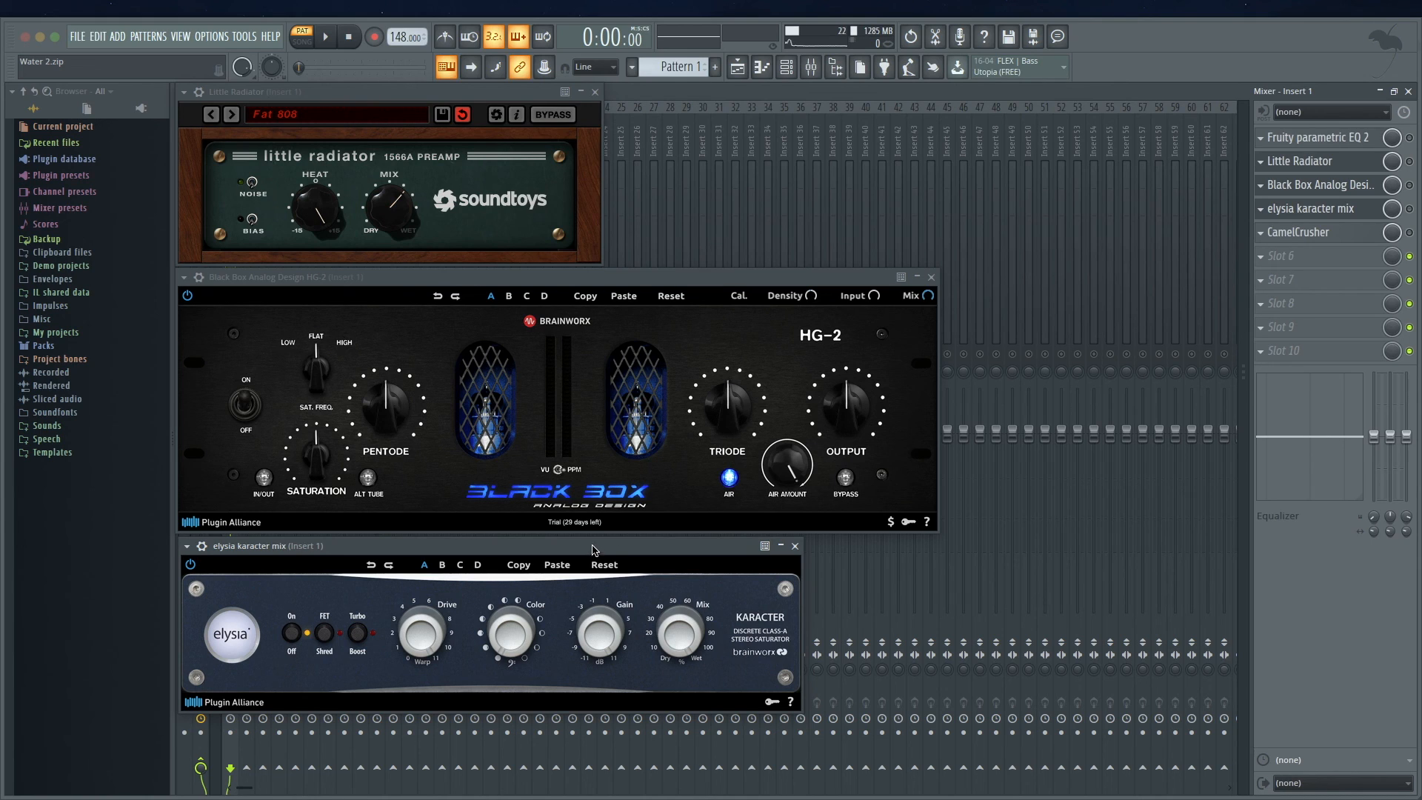
click(1297, 233)
drag(1054, 237, 1050, 116)
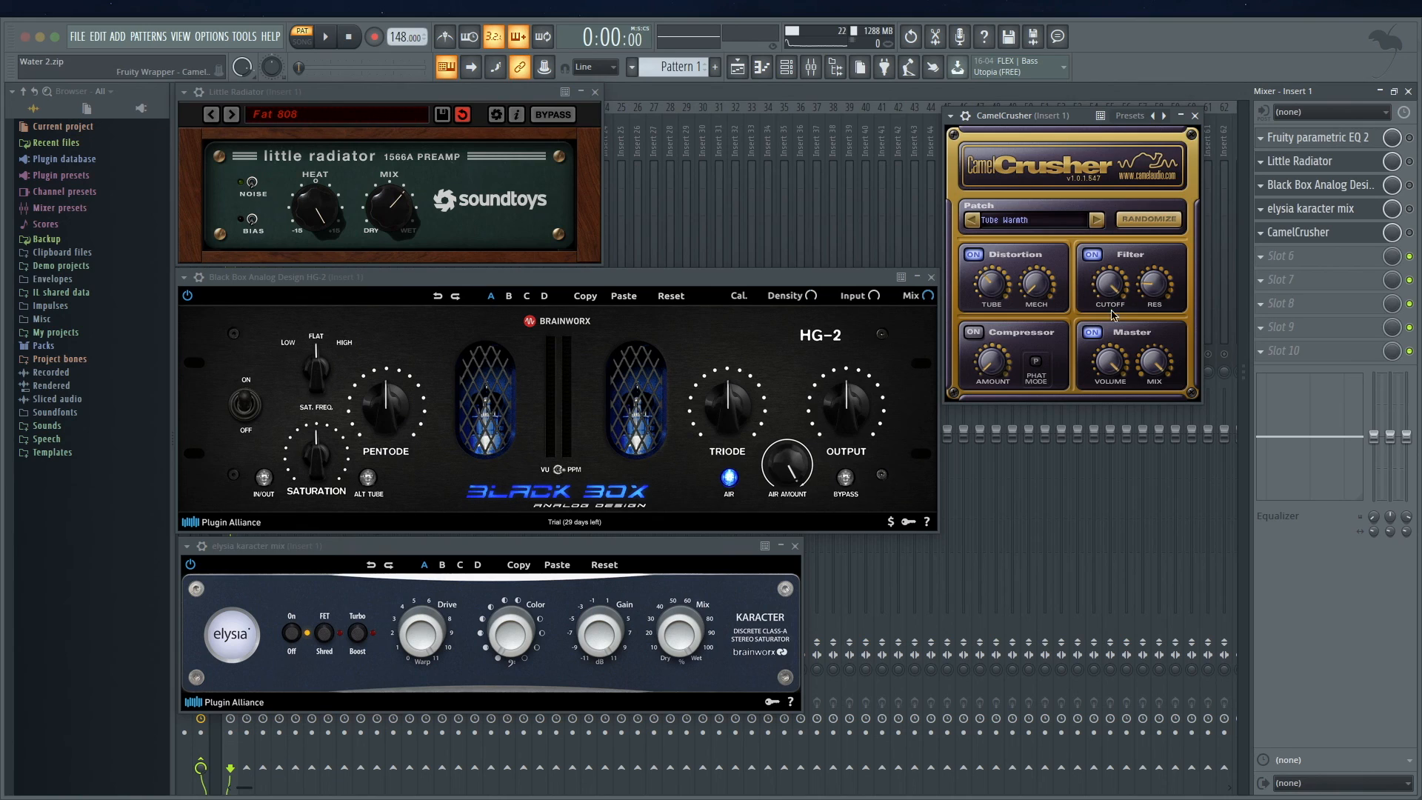